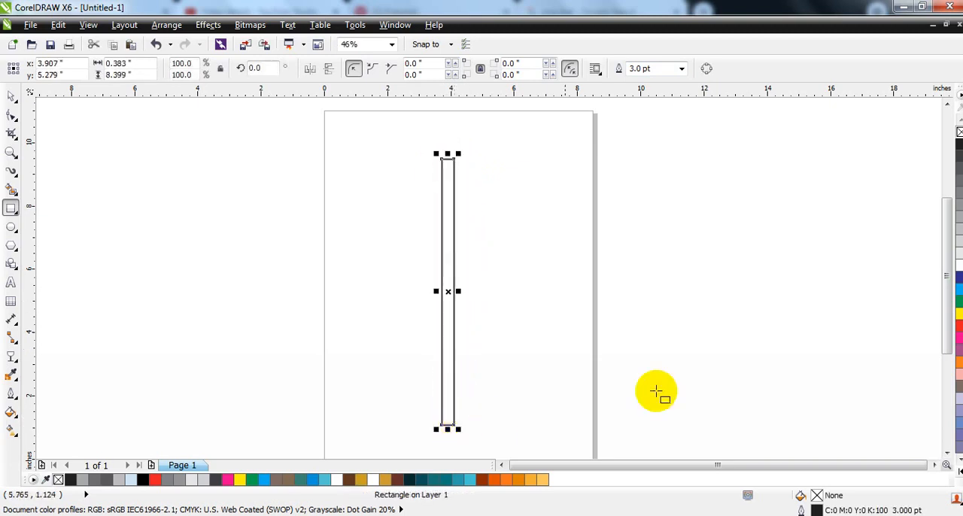
Step: Round the two lower corners of the tall narrow rectangle with a radius of about 0.191 inches
{"action": "left_click", "coordinate": [11, 154]}
{"action": "left_click_drag", "start_coordinate": [414, 386], "coordinate": [494, 438]}
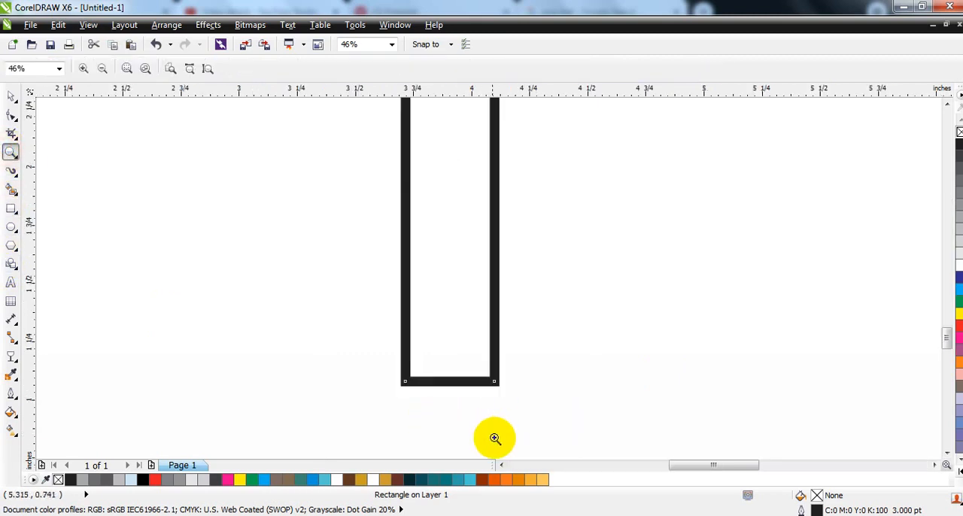
{"action": "left_click", "coordinate": [11, 114]}
{"action": "key", "text": "ctrl"}
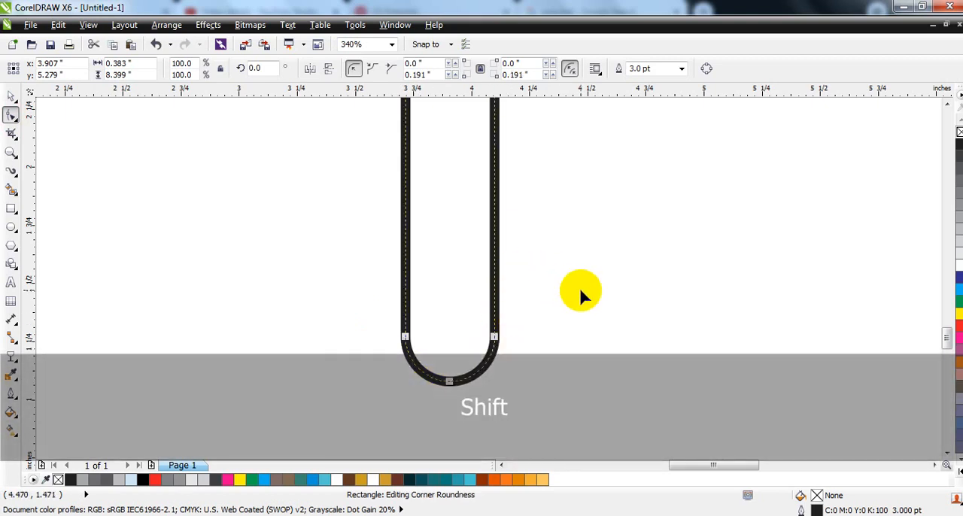
Step: Mirror a copy of the rounded bar to its left side and repeat the duplication to make three adjoining bars
{"action": "key", "text": "shift+F2"}
{"action": "left_click", "coordinate": [11, 97]}
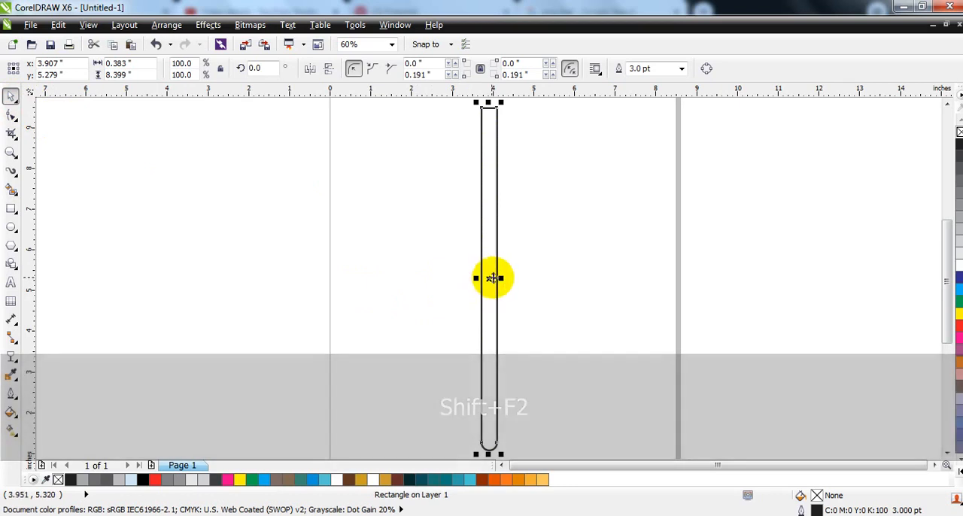
{"action": "key", "text": "ctrl"}
{"action": "left_click_drag", "start_coordinate": [500, 278], "coordinate": [473, 282]}
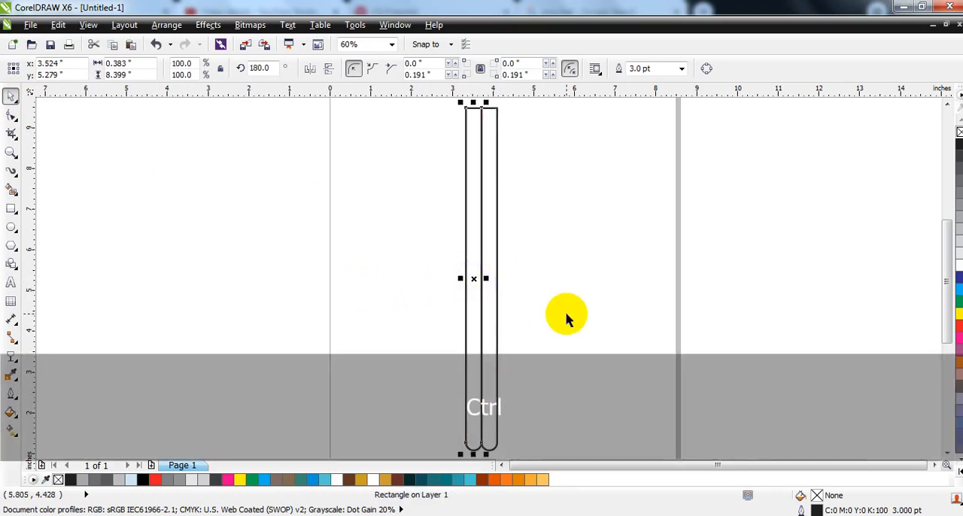
{"action": "key", "text": "ctrl+r"}
{"action": "left_click", "coordinate": [567, 314]}
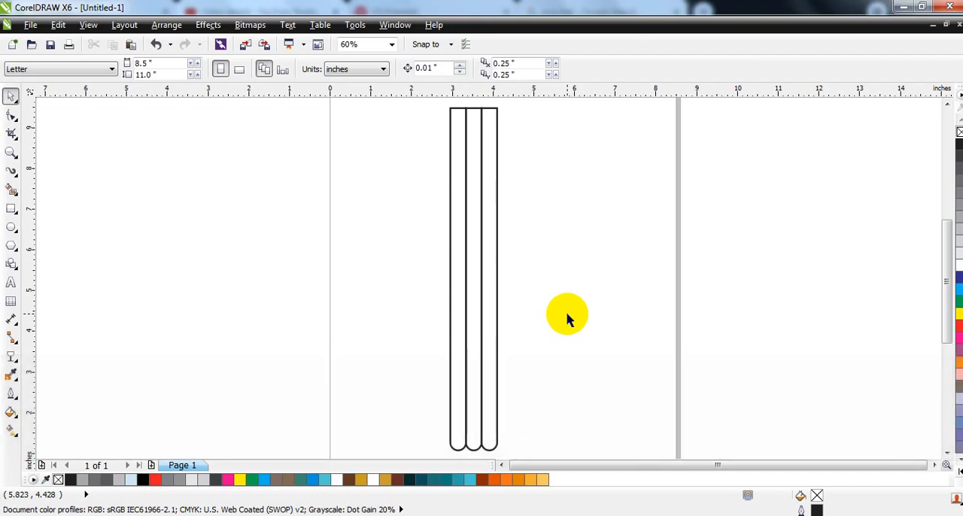
Step: Draw a straight horizontal freehand line, about 6.19 inches long, across the upper part of the three bars
{"action": "left_click", "coordinate": [15, 176]}
{"action": "left_click", "coordinate": [63, 171]}
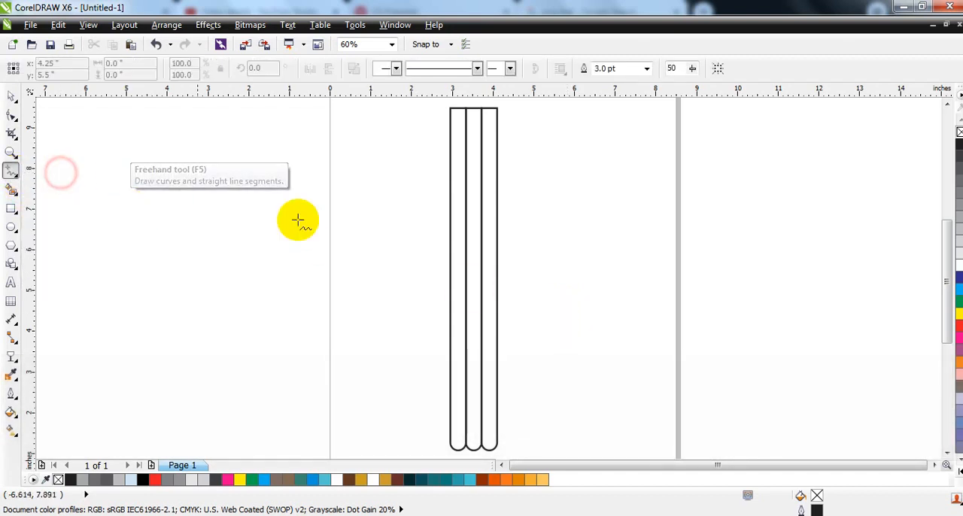
{"action": "left_click", "coordinate": [414, 164]}
{"action": "left_click", "coordinate": [566, 162]}
Step: Duplicate the horizontal line twice downward at equal spacing, and shift all three lines slightly up and left across the bars
{"action": "left_click", "coordinate": [10, 96]}
{"action": "mouse_move", "coordinate": [572, 164]}
{"action": "left_mouse_down"}
{"action": "mouse_move", "coordinate": [624, 164]}
{"action": "mouse_move", "coordinate": [577, 181]}
{"action": "mouse_move", "coordinate": [578, 275]}
{"action": "left_mouse_up"}
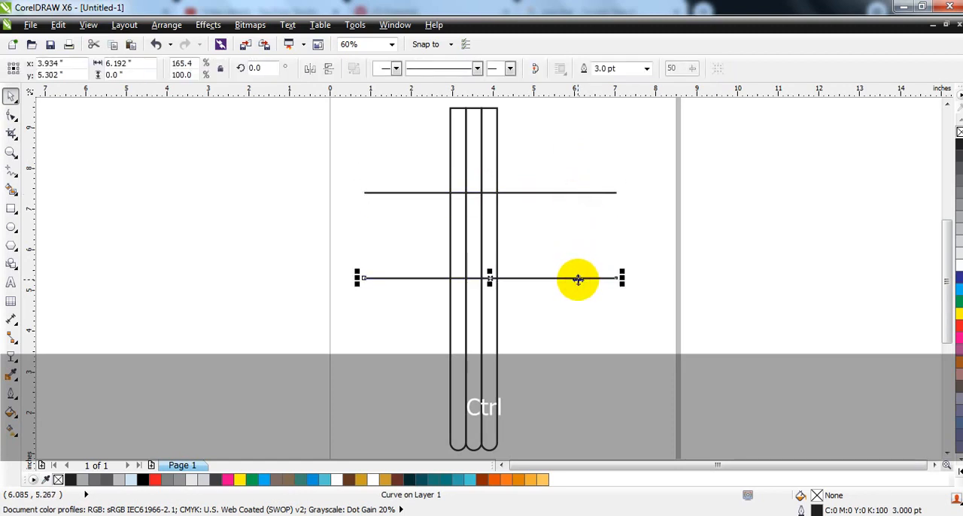
{"action": "key", "text": "ctrl+r"}
{"action": "left_click_drag", "start_coordinate": [660, 172], "coordinate": [318, 386]}
{"action": "left_click_drag", "start_coordinate": [493, 277], "coordinate": [487, 272]}
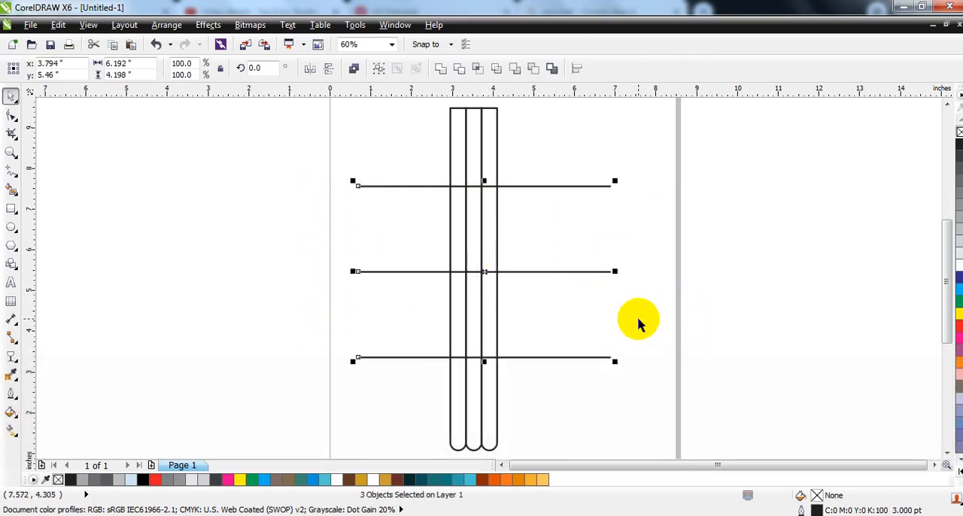
Step: Use Smart Fill to turn all twelve bar segments between the lines into separate 50% grey shapes with a 0.5 pt outline
{"action": "left_click", "coordinate": [12, 190]}
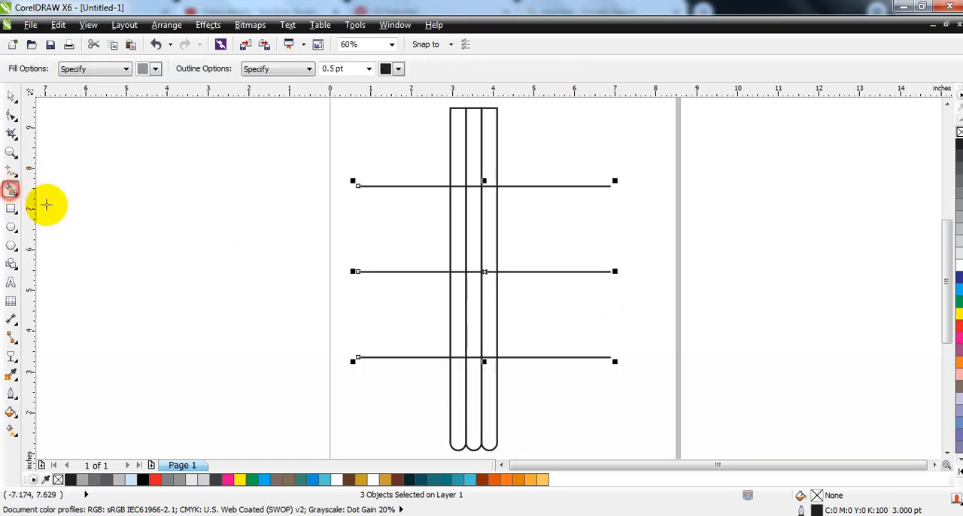
{"action": "left_click", "coordinate": [486, 163]}
{"action": "left_click", "coordinate": [486, 226]}
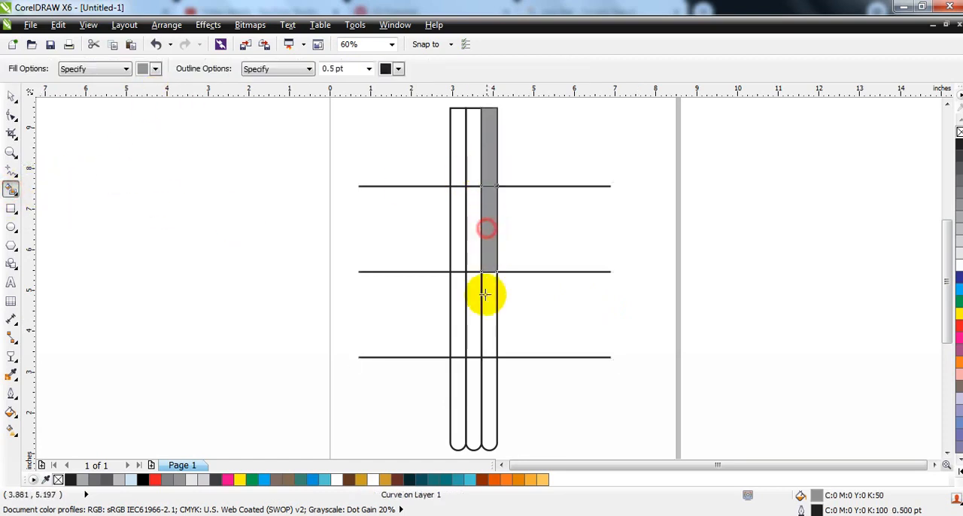
{"action": "left_click", "coordinate": [484, 303]}
{"action": "left_click", "coordinate": [487, 395]}
{"action": "left_click", "coordinate": [474, 403]}
{"action": "left_click", "coordinate": [480, 331]}
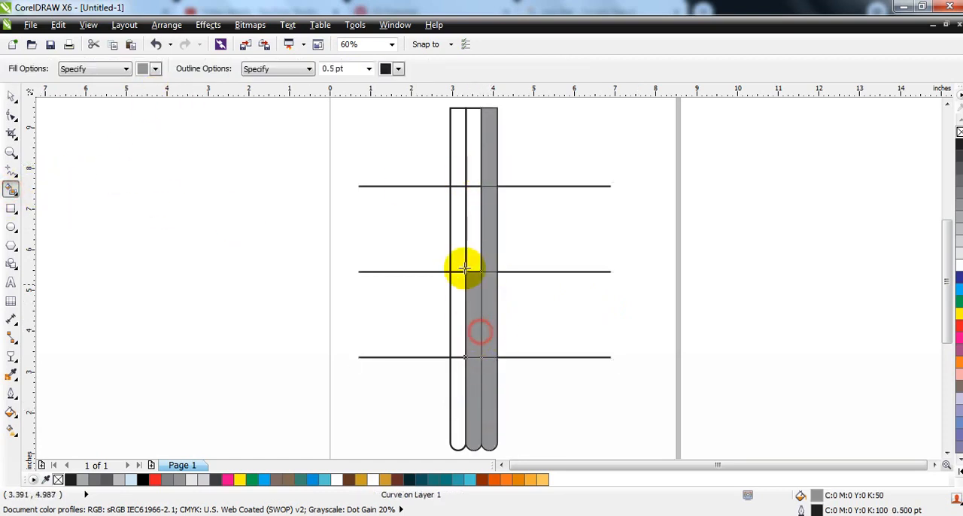
{"action": "left_click", "coordinate": [458, 159]}
{"action": "left_click", "coordinate": [458, 217]}
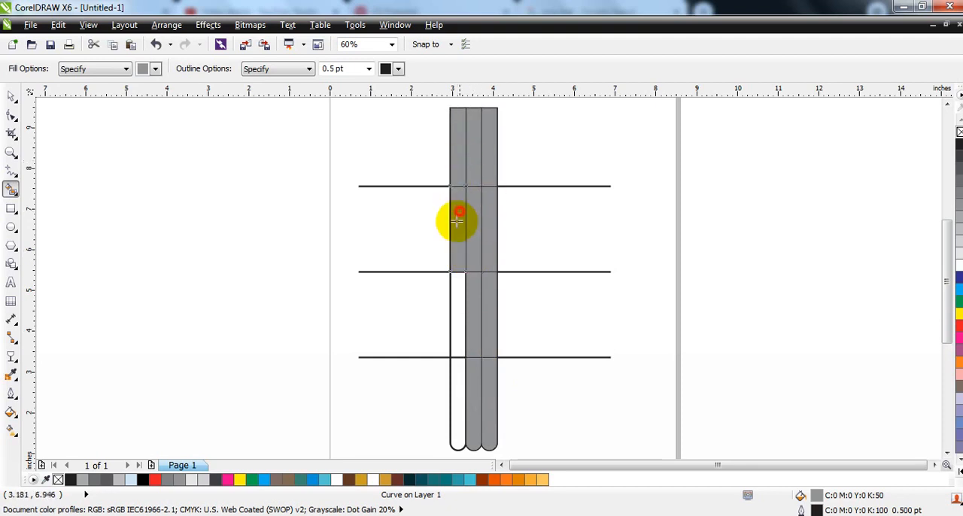
{"action": "left_click", "coordinate": [456, 309]}
{"action": "left_click", "coordinate": [451, 395]}
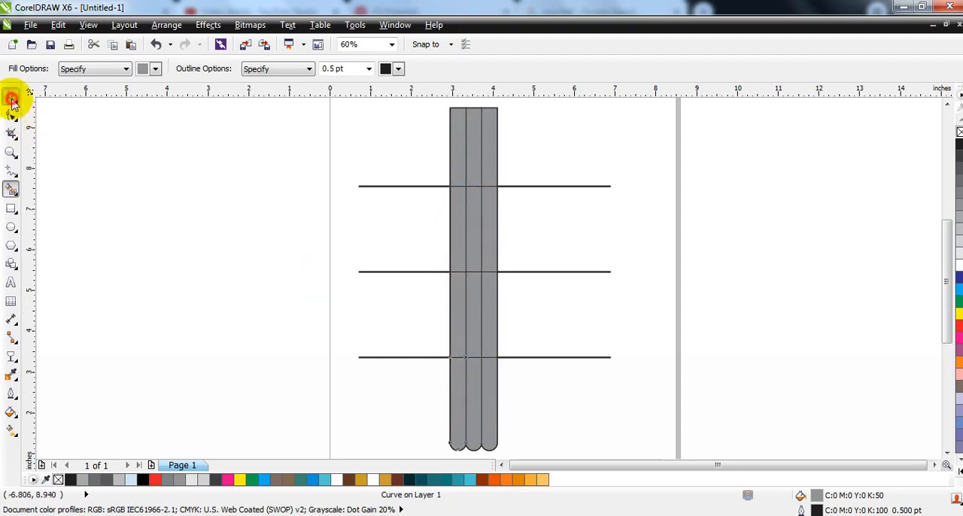
Step: Fill the top row of segments from right to left with near-black teal, dark blue-teal and medium teal
{"action": "left_click", "coordinate": [11, 98]}
{"action": "left_click", "coordinate": [495, 164]}
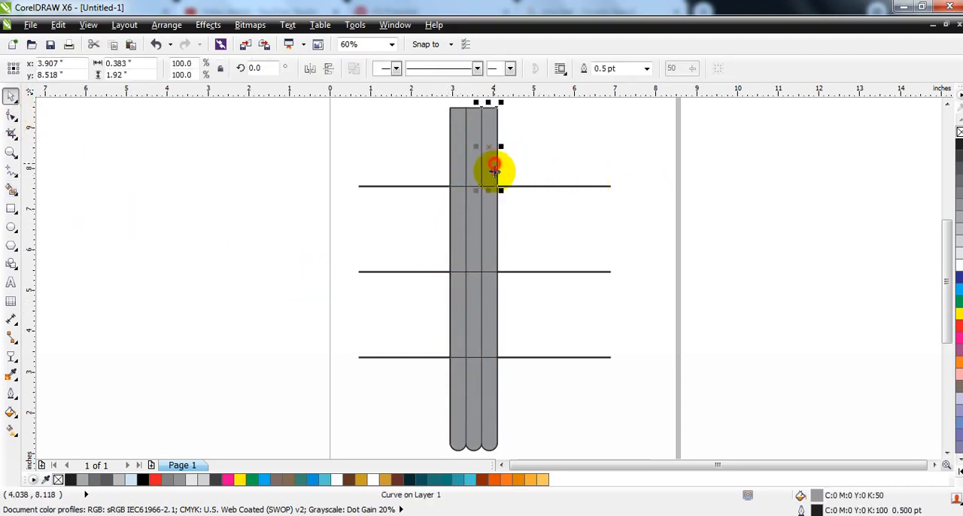
{"action": "left_click", "coordinate": [414, 480]}
{"action": "left_click", "coordinate": [475, 172]}
{"action": "left_click", "coordinate": [420, 479]}
{"action": "left_click", "coordinate": [457, 167]}
{"action": "left_click", "coordinate": [433, 480]}
Step: Fill the second row of segments from right to left with teal #09797D, medium blue and light blue
{"action": "left_click", "coordinate": [488, 250]}
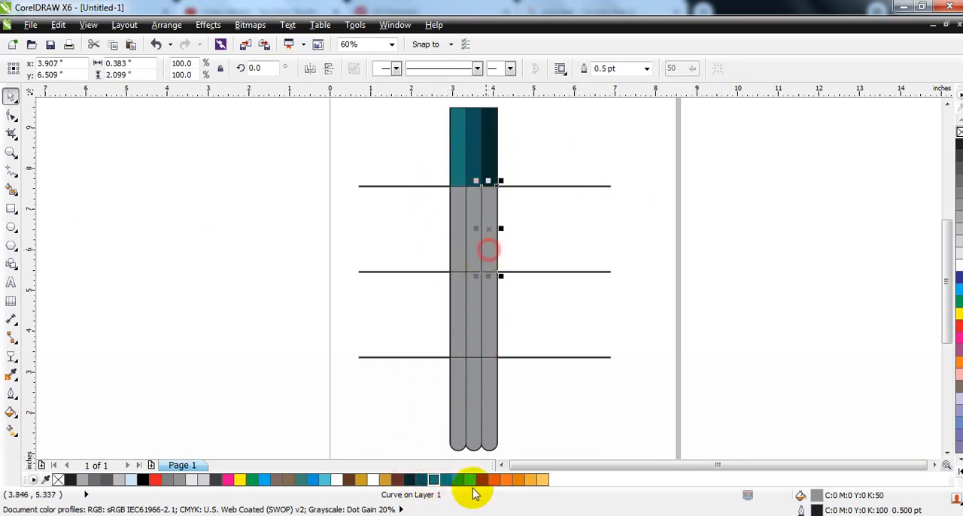
{"action": "left_click", "coordinate": [445, 480]}
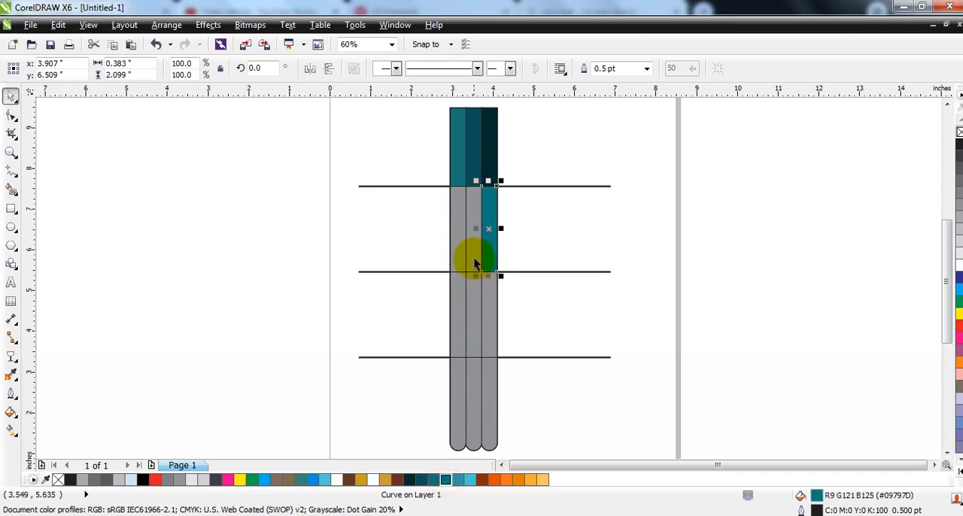
{"action": "left_click", "coordinate": [471, 256]}
{"action": "left_click", "coordinate": [457, 480]}
{"action": "left_click", "coordinate": [457, 234]}
{"action": "left_click", "coordinate": [469, 480]}
Step: Fill the third row of segments from right to left with dark rust, orange #E15001 and lighter orange
{"action": "left_click", "coordinate": [489, 313]}
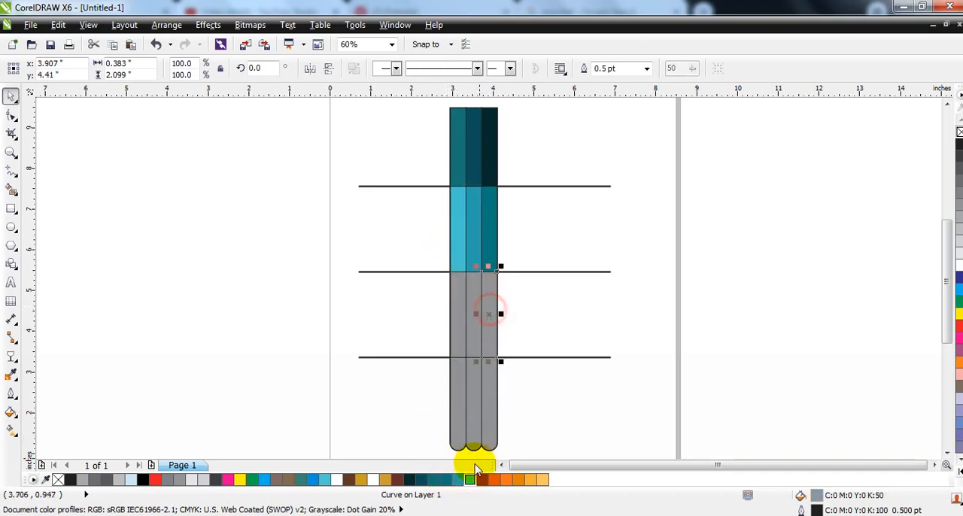
{"action": "left_click", "coordinate": [481, 480]}
{"action": "left_click", "coordinate": [472, 331]}
{"action": "left_click", "coordinate": [493, 480]}
{"action": "left_click", "coordinate": [455, 347]}
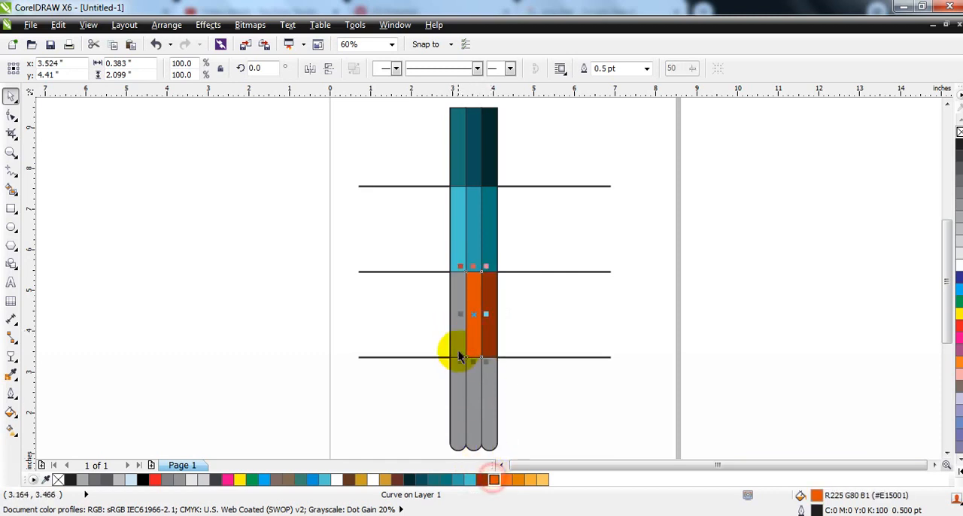
{"action": "left_click", "coordinate": [502, 479]}
Step: Fill the rounded bottom row of segments from right to left with dark amber, amber and pale yellow-orange
{"action": "left_click", "coordinate": [490, 397]}
{"action": "left_click", "coordinate": [521, 479]}
{"action": "left_click", "coordinate": [469, 408]}
{"action": "left_click", "coordinate": [534, 479]}
{"action": "left_click", "coordinate": [458, 423]}
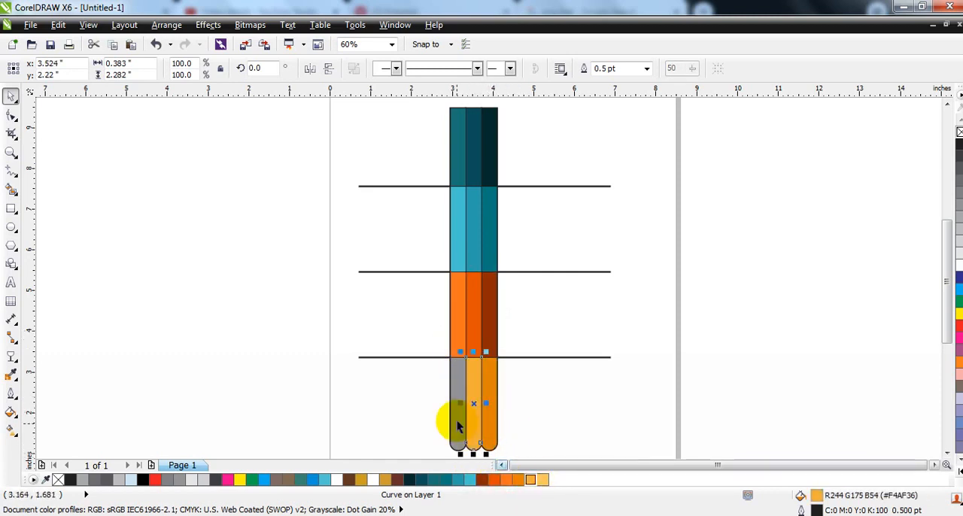
{"action": "left_click", "coordinate": [542, 480]}
{"action": "left_click", "coordinate": [731, 279]}
Step: Delete the three horizontal dividing lines crossing the coloured bars
{"action": "left_click_drag", "start_coordinate": [688, 167], "coordinate": [321, 369]}
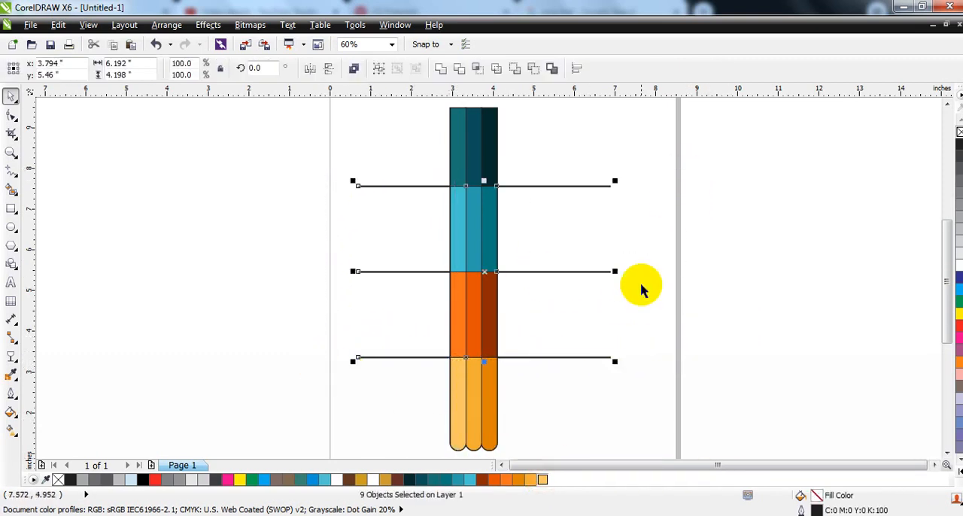
{"action": "left_click", "coordinate": [641, 285]}
{"action": "left_click", "coordinate": [599, 187]}
{"action": "key", "text": "Delete"}
{"action": "left_click", "coordinate": [591, 271]}
{"action": "key", "text": "Delete"}
{"action": "left_click", "coordinate": [594, 357]}
{"action": "key", "text": "Delete"}
Step: Remove the outline from all of the coloured bar segments
{"action": "left_click_drag", "start_coordinate": [429, 104], "coordinate": [524, 455]}
{"action": "right_click", "coordinate": [958, 132]}
{"action": "key", "text": "shift+F2"}
{"action": "left_click", "coordinate": [617, 258]}
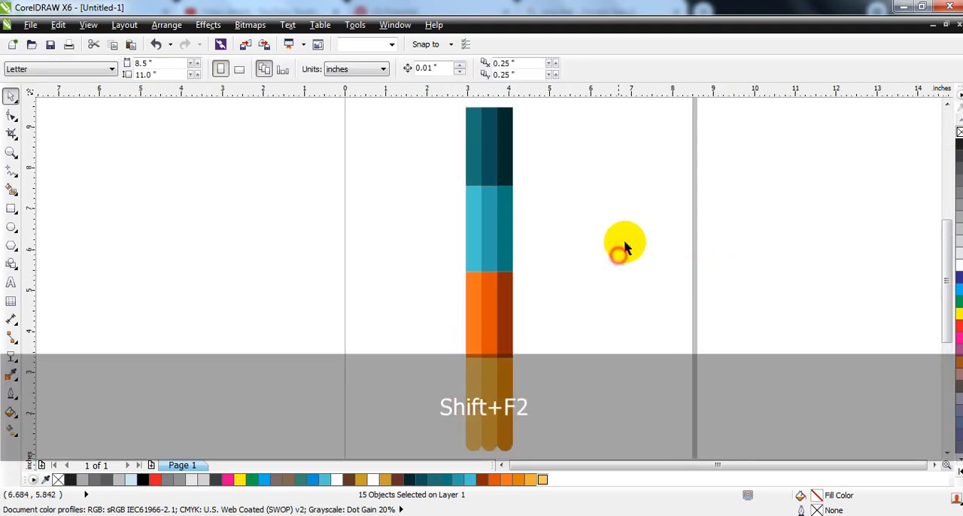
Step: Draw a rectangle about 1.14 by 0.42 inches across the top of the light blue band, filled black with no outline
{"action": "left_click", "coordinate": [11, 151]}
{"action": "left_click_drag", "start_coordinate": [441, 176], "coordinate": [615, 244]}
{"action": "left_click", "coordinate": [11, 208]}
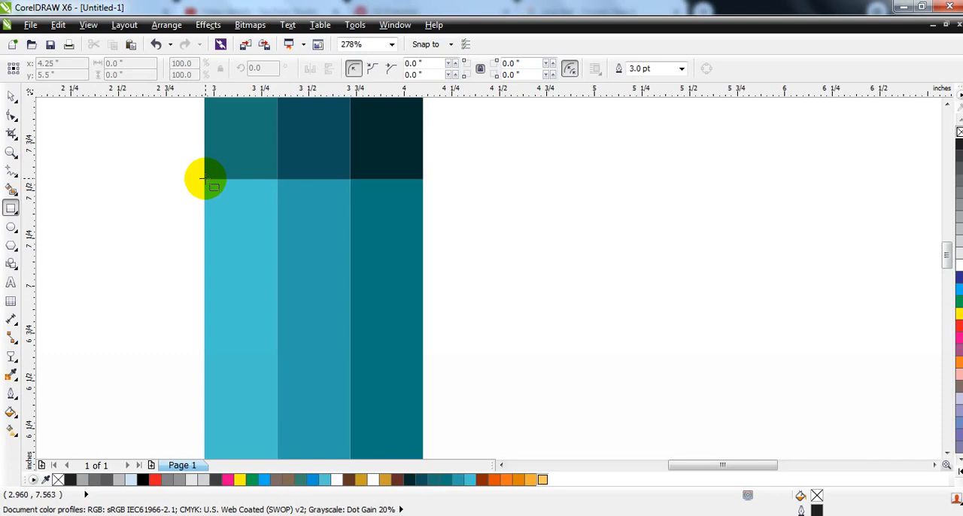
{"action": "left_click_drag", "start_coordinate": [205, 178], "coordinate": [423, 258]}
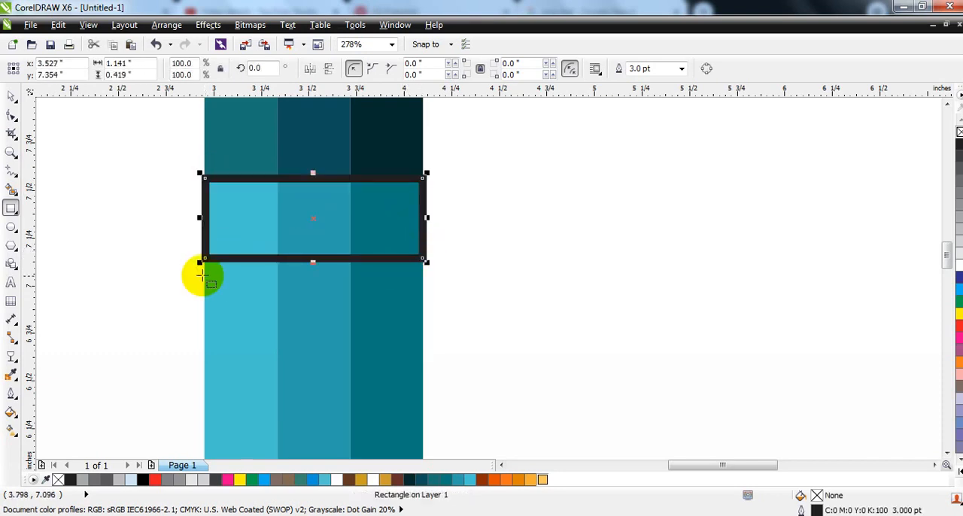
{"action": "left_click", "coordinate": [11, 97]}
{"action": "left_click", "coordinate": [144, 480]}
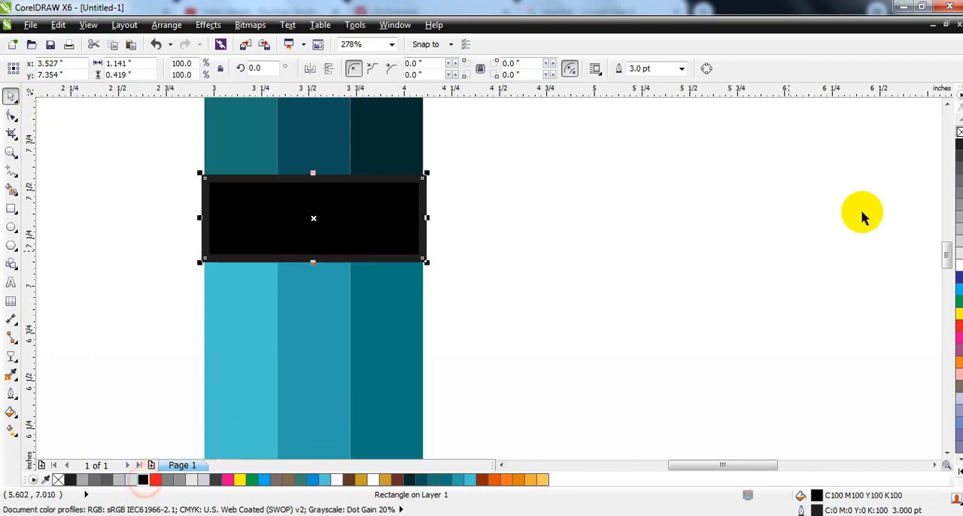
{"action": "right_click", "coordinate": [958, 132]}
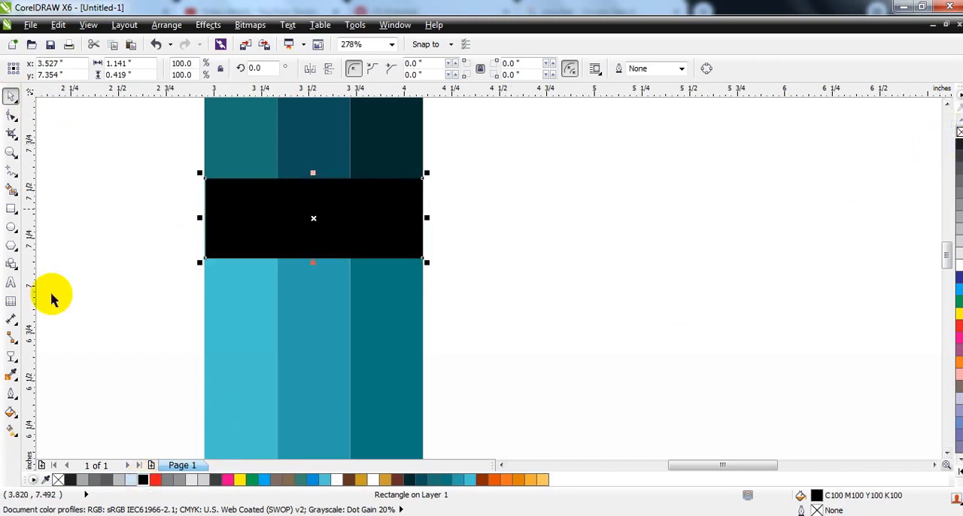
Step: Apply a linear transparency to the black rectangle so it fades downward into a soft shadow with a slight slant
{"action": "left_click", "coordinate": [11, 359]}
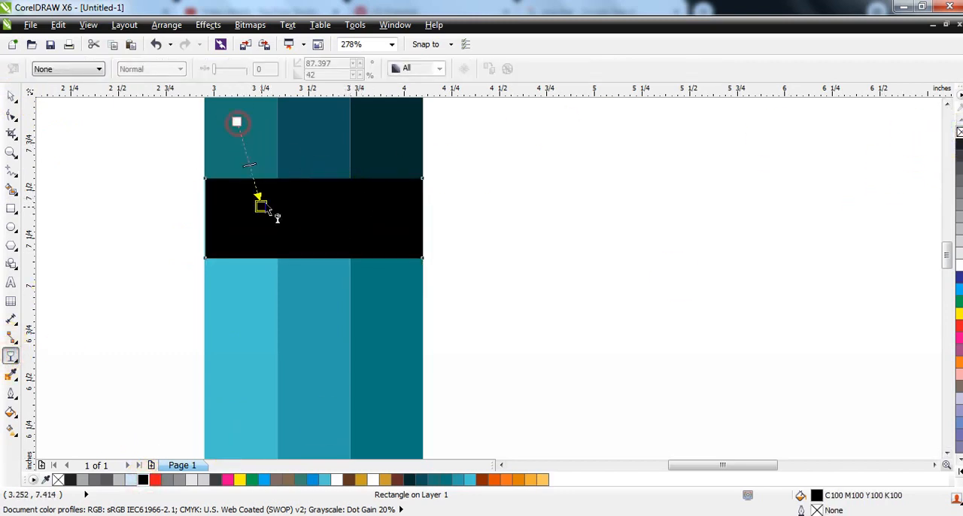
{"action": "left_click_drag", "start_coordinate": [264, 208], "coordinate": [260, 206]}
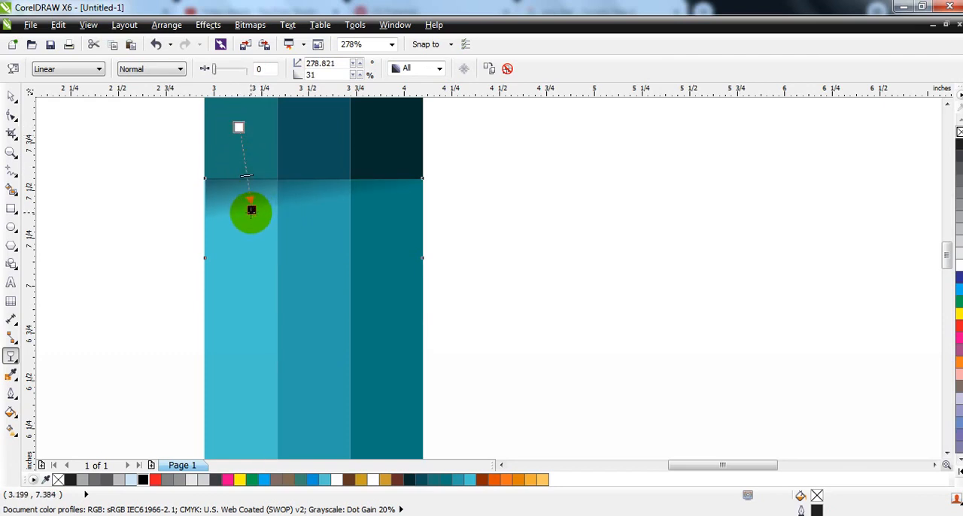
{"action": "left_click_drag", "start_coordinate": [244, 215], "coordinate": [244, 215]}
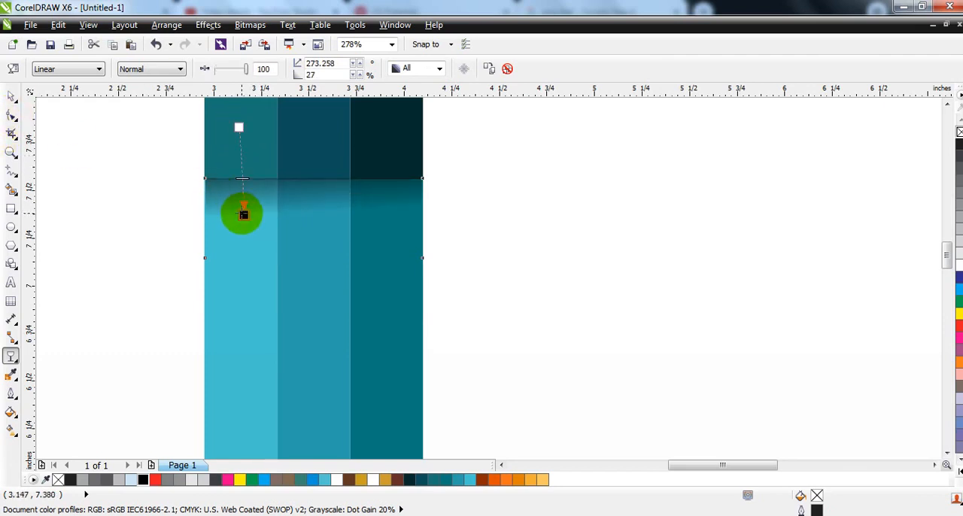
Step: Duplicate the faded shadow onto the top edges of the orange band and the yellow band
{"action": "left_click", "coordinate": [11, 96]}
{"action": "key", "text": "F3"}
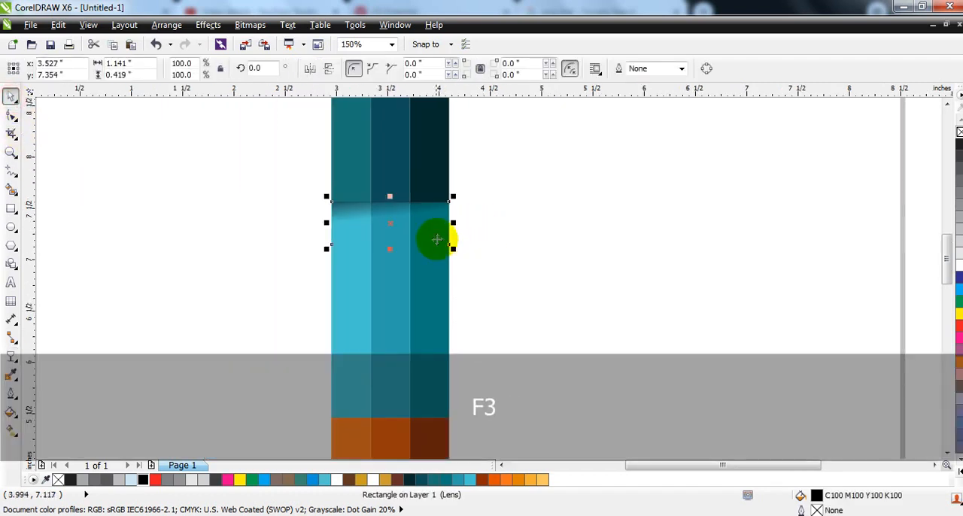
{"action": "key", "text": "F3"}
{"action": "left_click", "coordinate": [422, 326], "text": "shift"}
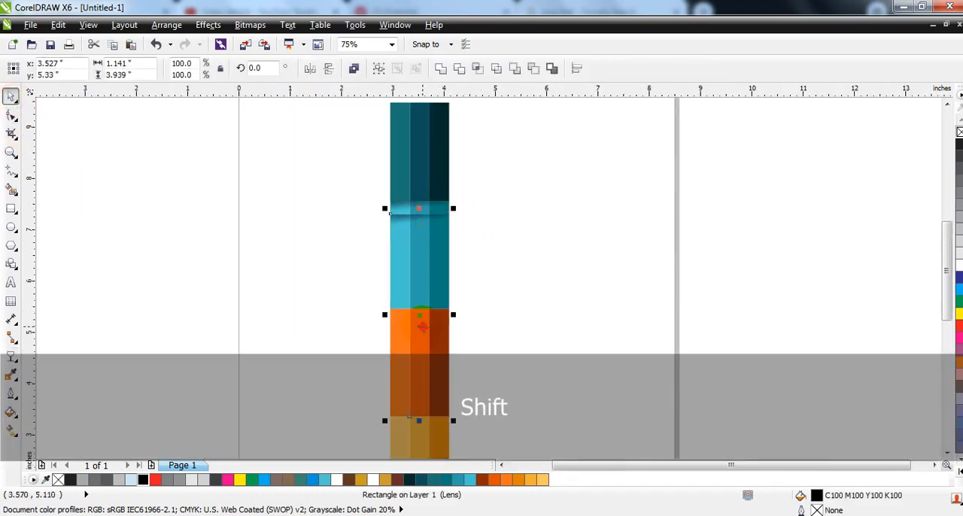
{"action": "left_click", "coordinate": [531, 312]}
{"action": "key", "text": "F3"}
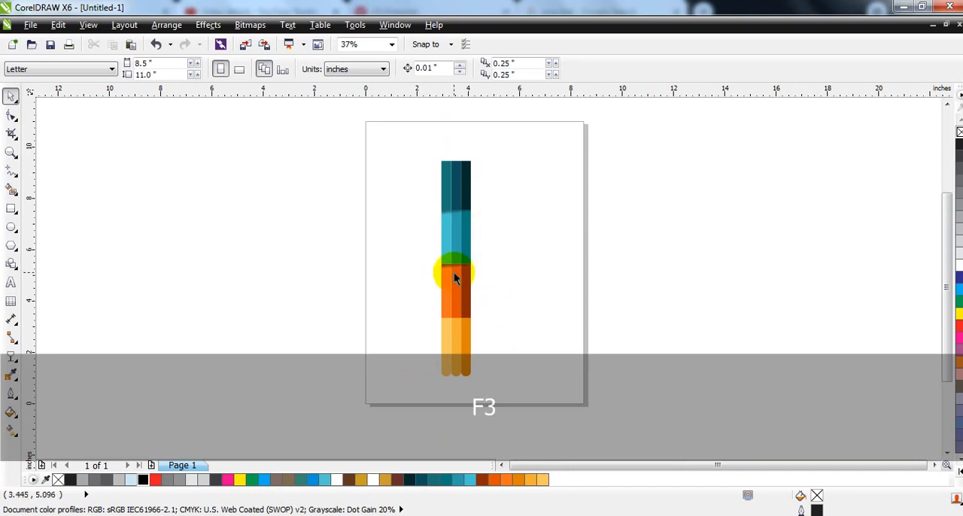
{"action": "left_click", "coordinate": [455, 275], "text": "ctrl"}
{"action": "left_click", "coordinate": [459, 326], "text": "shift"}
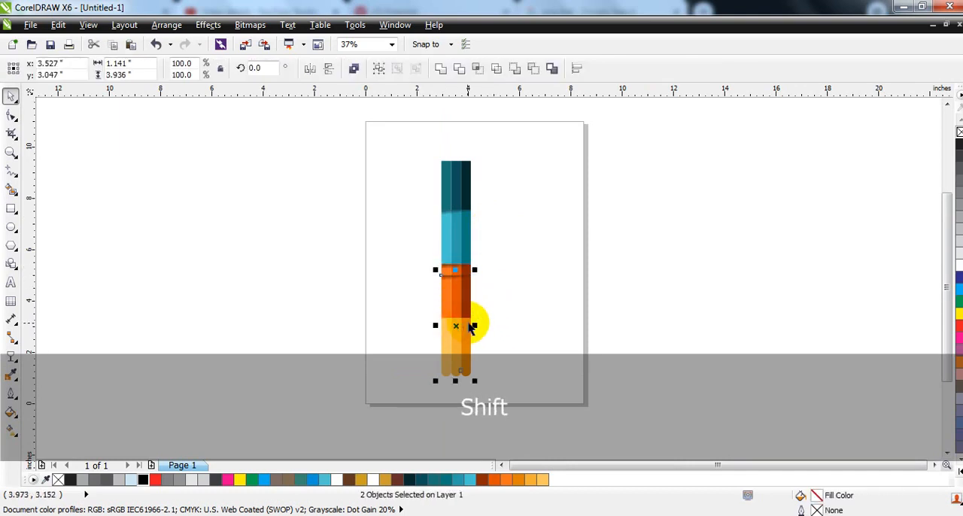
{"action": "left_click", "coordinate": [527, 318]}
Step: Select the entire banded artwork and move it slightly upward on the page
{"action": "left_click_drag", "start_coordinate": [527, 397], "coordinate": [388, 126]}
{"action": "key", "text": "shift+F2"}
{"action": "left_click_drag", "start_coordinate": [484, 237], "coordinate": [485, 230]}
{"action": "left_click", "coordinate": [601, 237]}
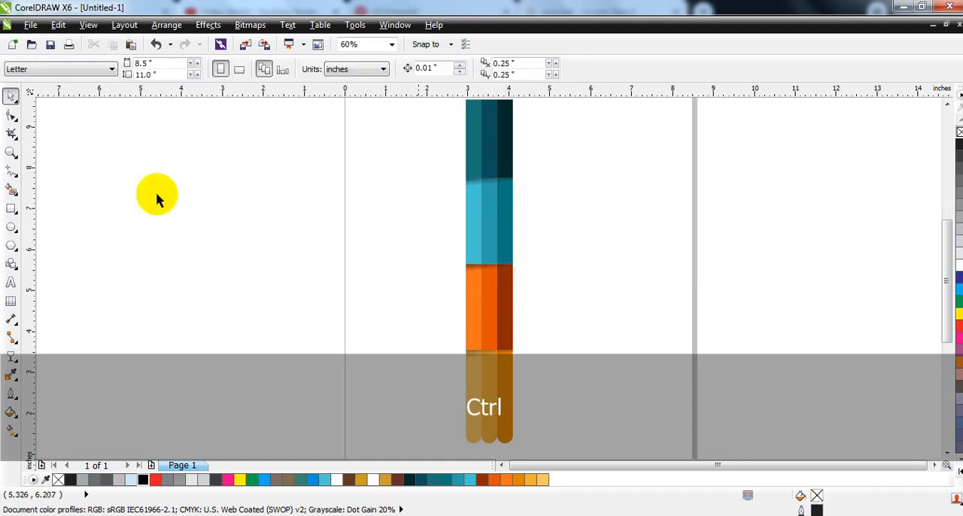
Step: Draw a six-sided polygon about 0.84 by 0.97 inches to the left of the bars' rounded lower ends
{"action": "left_click", "coordinate": [10, 152]}
{"action": "left_click_drag", "start_coordinate": [335, 310], "coordinate": [546, 353]}
{"action": "left_click_drag", "start_coordinate": [316, 215], "coordinate": [659, 377]}
{"action": "left_click", "coordinate": [10, 209]}
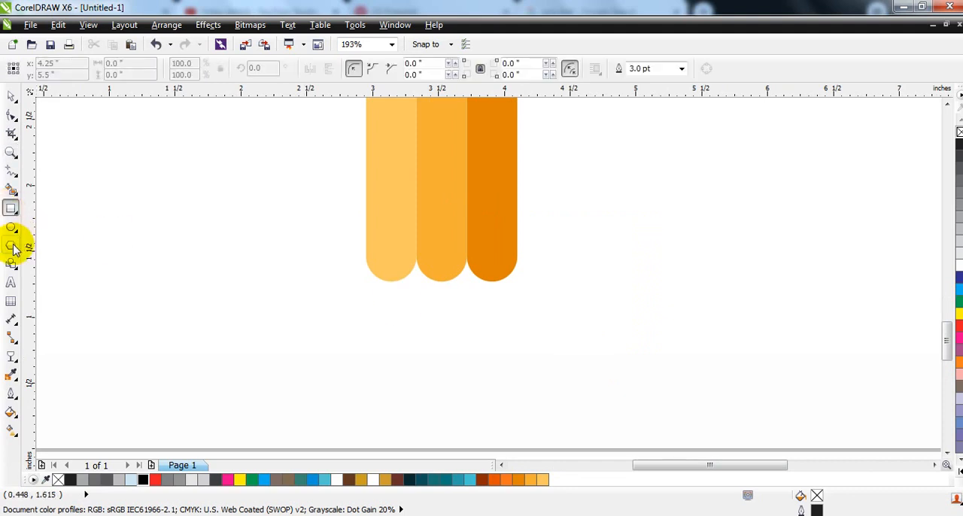
{"action": "left_click", "coordinate": [10, 246]}
{"action": "left_click_drag", "start_coordinate": [180, 187], "coordinate": [243, 322]}
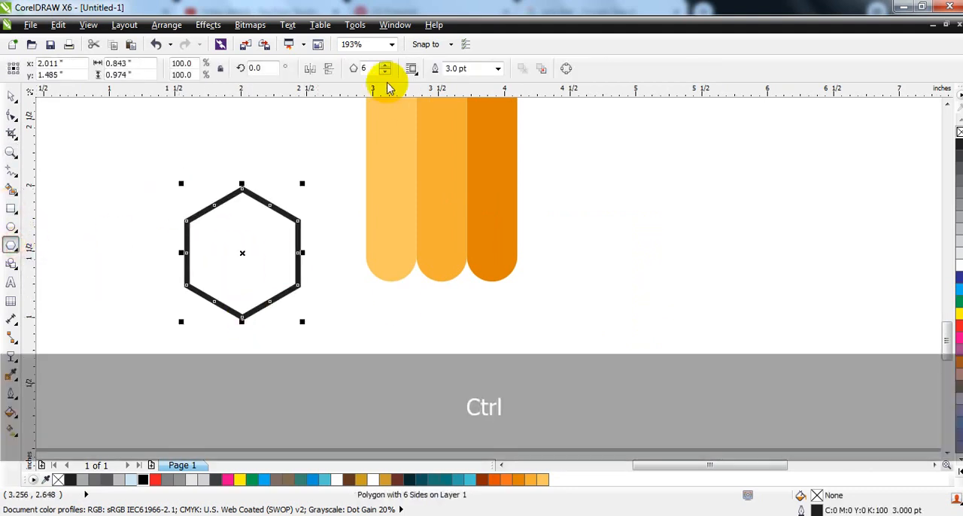
Step: Reduce the polygon to three sides, flip it vertically and place it point-down against the bars' rounded lower ends
{"action": "left_click", "coordinate": [385, 73]}
{"action": "left_click", "coordinate": [385, 73]}
{"action": "left_click", "coordinate": [385, 73]}
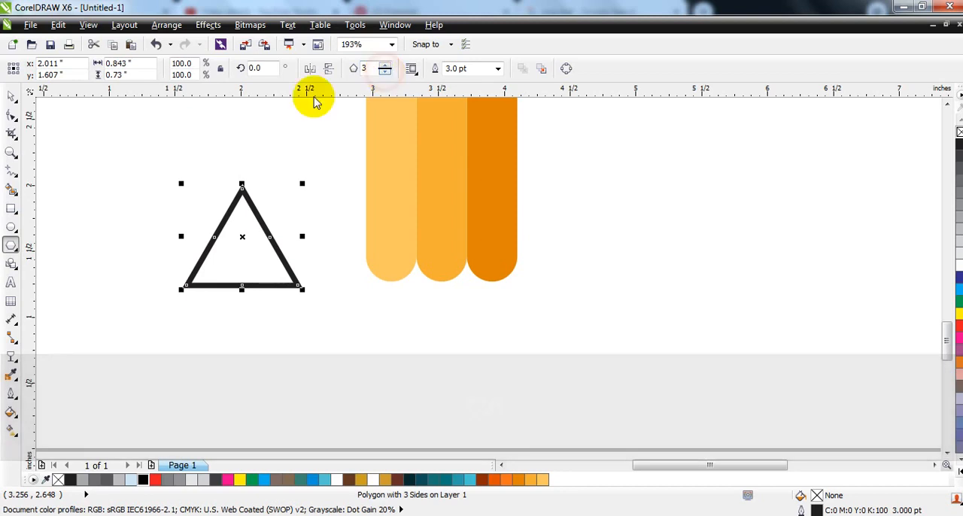
{"action": "left_click", "coordinate": [11, 100]}
{"action": "left_click", "coordinate": [326, 73]}
{"action": "left_click_drag", "start_coordinate": [247, 241], "coordinate": [405, 324]}
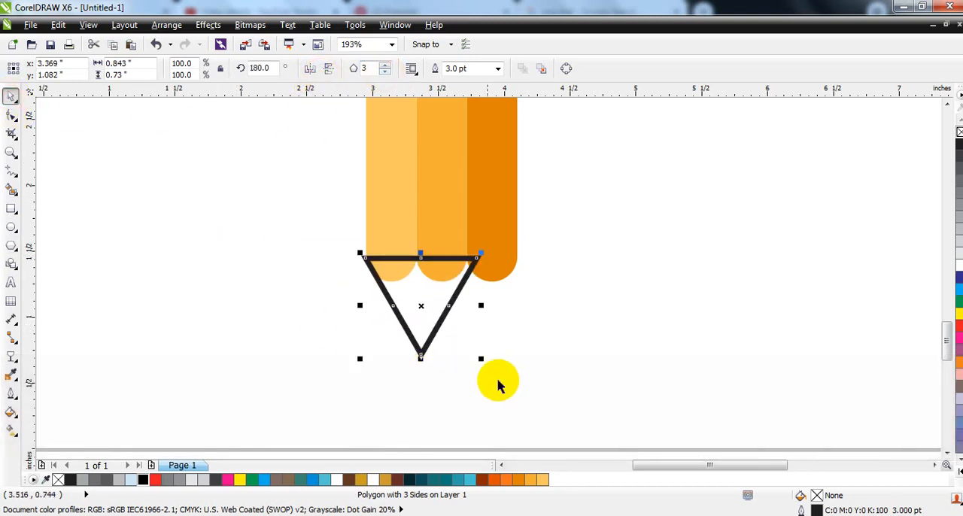
Step: Scale the triangle to span all three bars, about 1.16 inches wide, and stretch its tip downward to about 1.14 inches tall
{"action": "left_click_drag", "start_coordinate": [479, 358], "coordinate": [520, 400]}
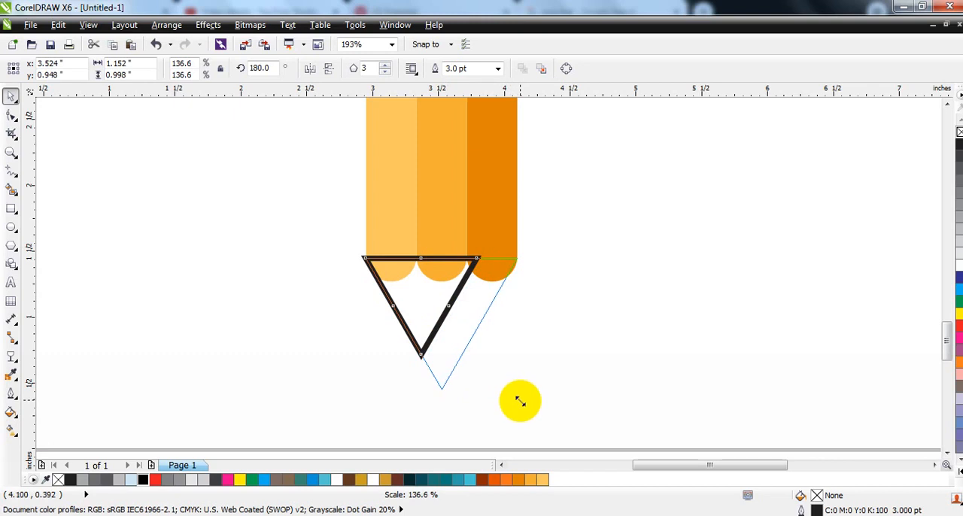
{"action": "left_click_drag", "start_coordinate": [521, 404], "coordinate": [522, 404]}
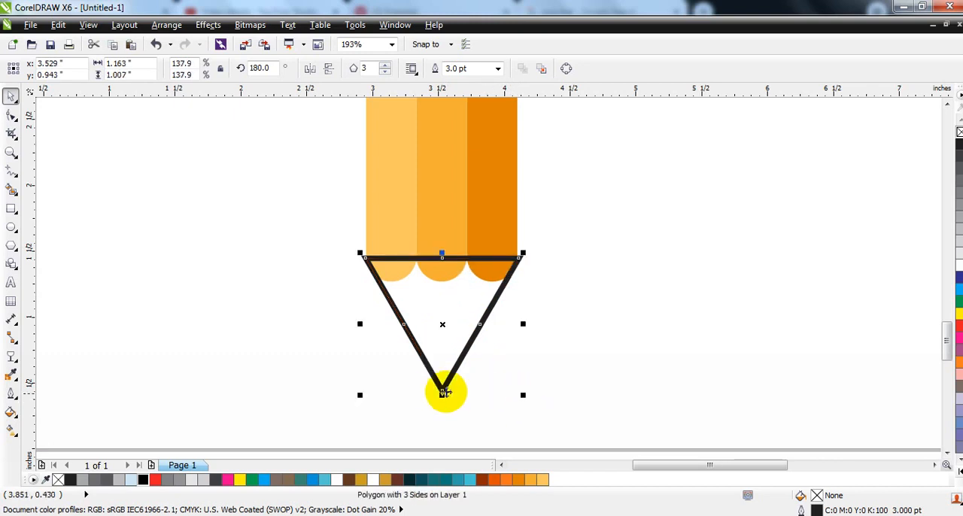
{"action": "left_click_drag", "start_coordinate": [443, 402], "coordinate": [442, 412]}
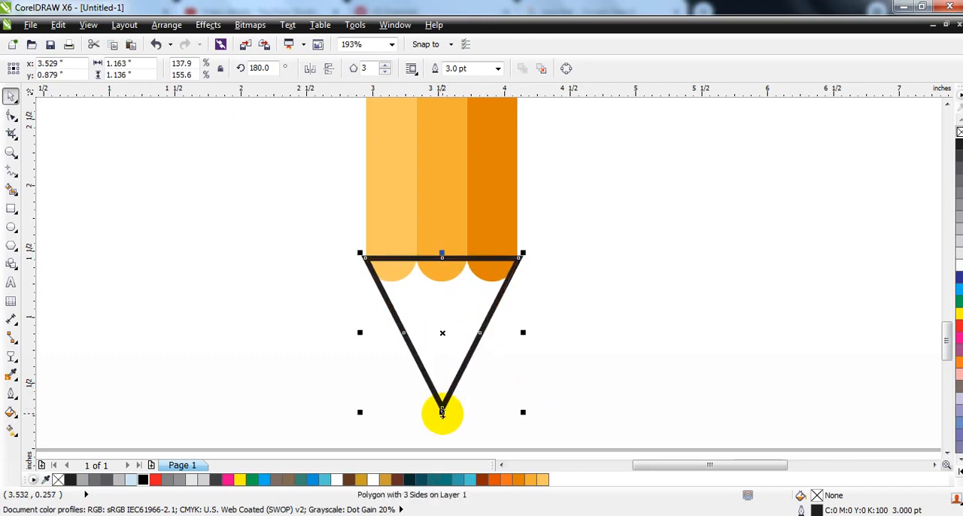
Step: Smart-fill the triangle area below the rounded ends, delete the original triangle and remove the new shape's outline
{"action": "left_click", "coordinate": [12, 189]}
{"action": "left_click", "coordinate": [450, 303]}
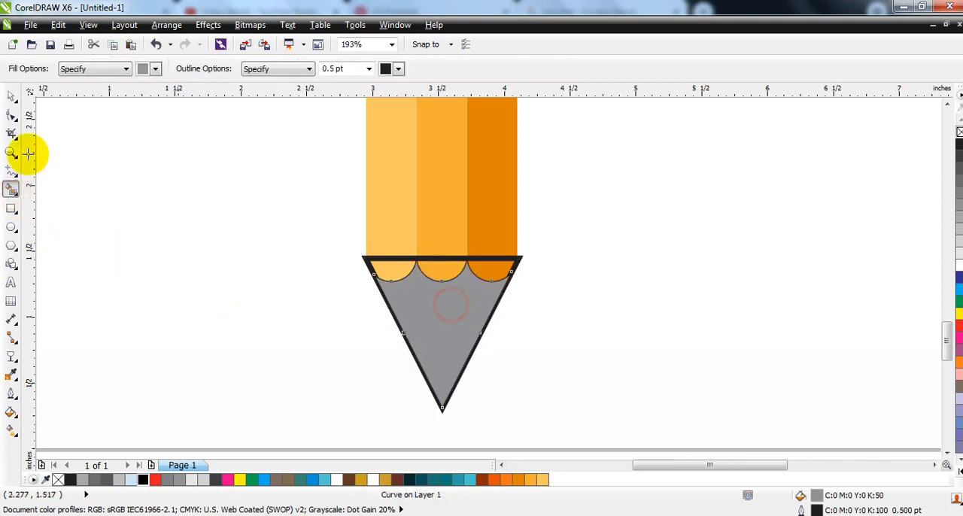
{"action": "left_click", "coordinate": [11, 97]}
{"action": "left_click", "coordinate": [459, 259]}
{"action": "key", "text": "Delete"}
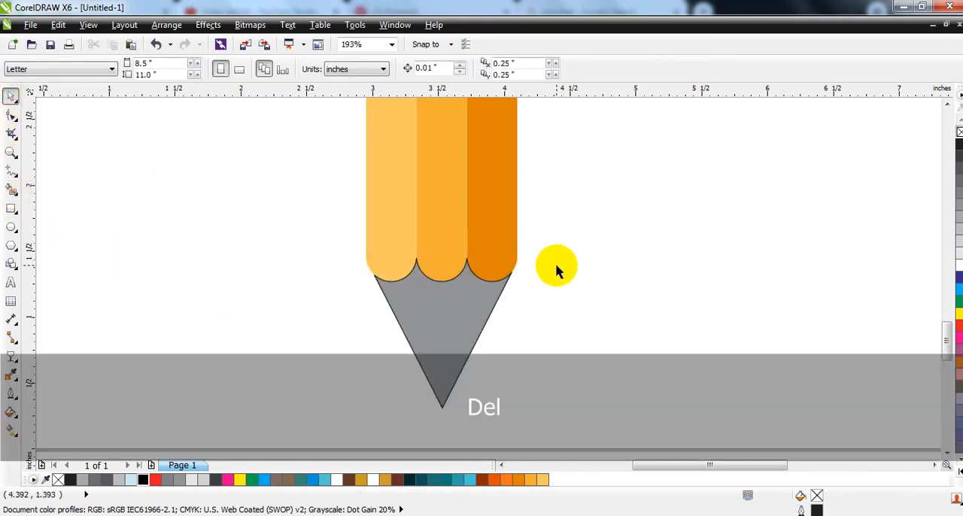
{"action": "left_click", "coordinate": [451, 338]}
{"action": "right_click", "coordinate": [959, 131]}
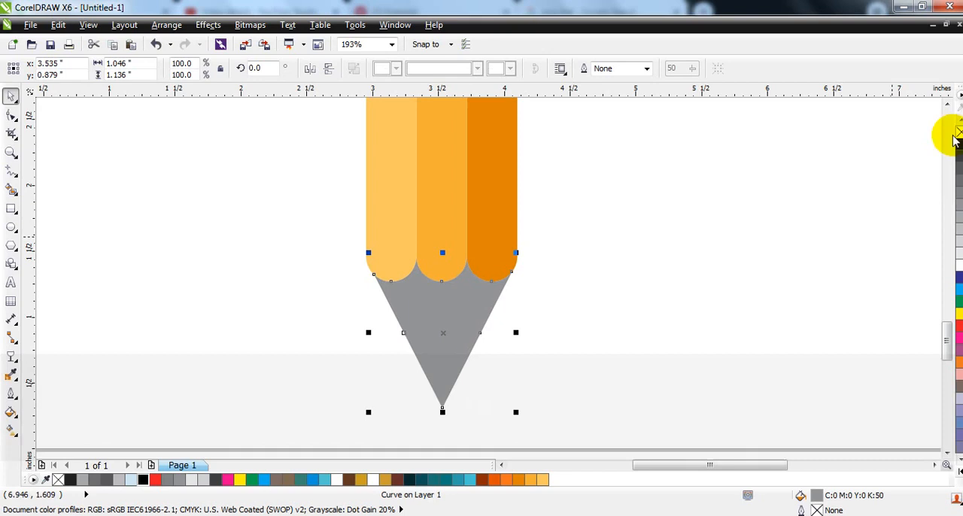
Step: Give the pencil's cone a uniform brown fill of C31 M58 Y80 K15
{"action": "left_click", "coordinate": [11, 412]}
{"action": "left_click", "coordinate": [92, 313]}
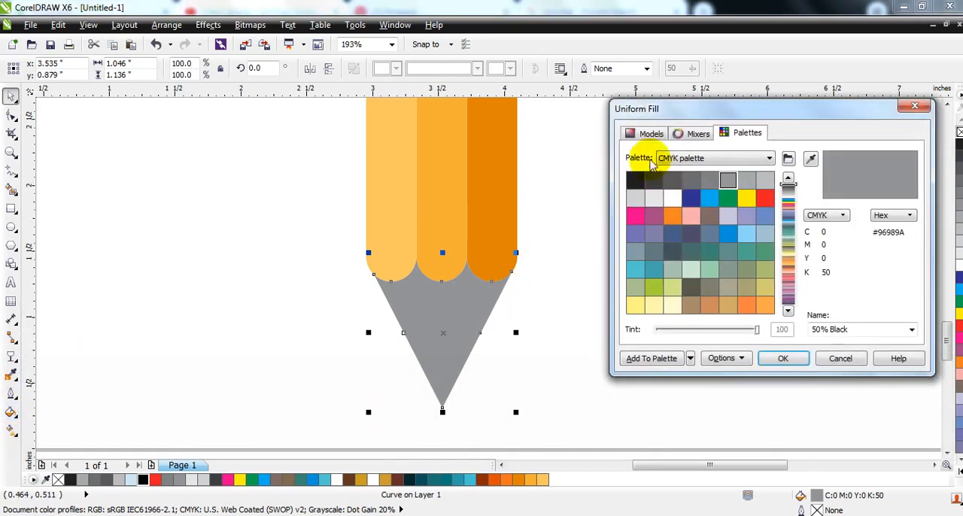
{"action": "left_click", "coordinate": [647, 133]}
{"action": "left_click_drag", "start_coordinate": [785, 248], "coordinate": [790, 331]}
{"action": "left_click", "coordinate": [704, 258]}
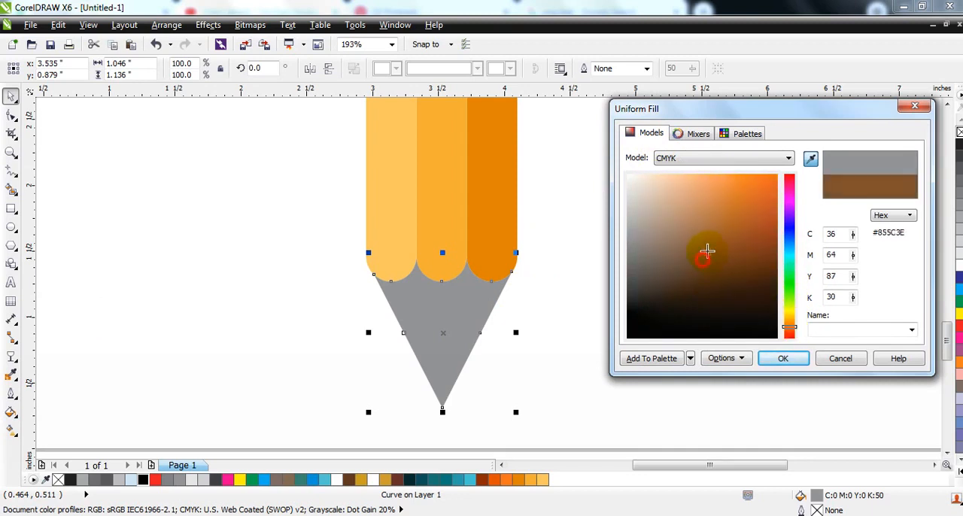
{"action": "left_click_drag", "start_coordinate": [709, 258], "coordinate": [709, 248]}
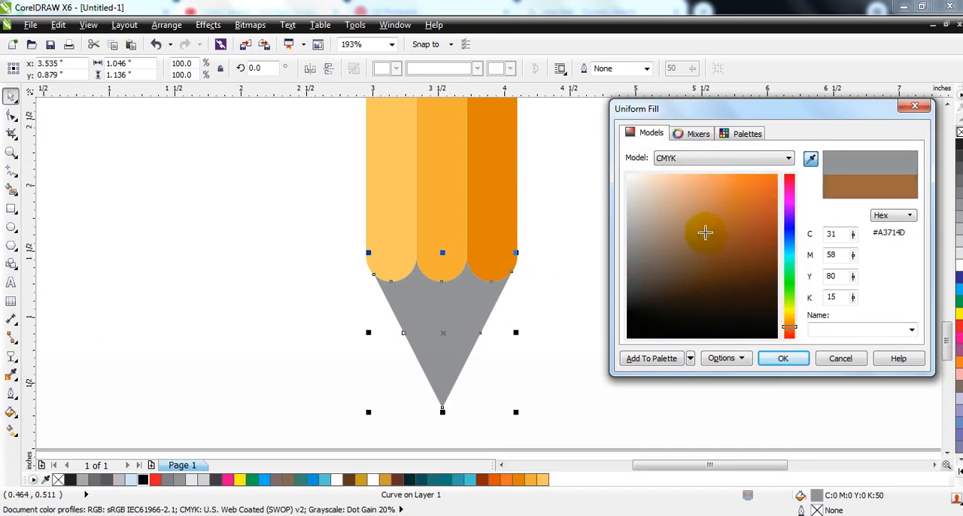
{"action": "left_click", "coordinate": [784, 359]}
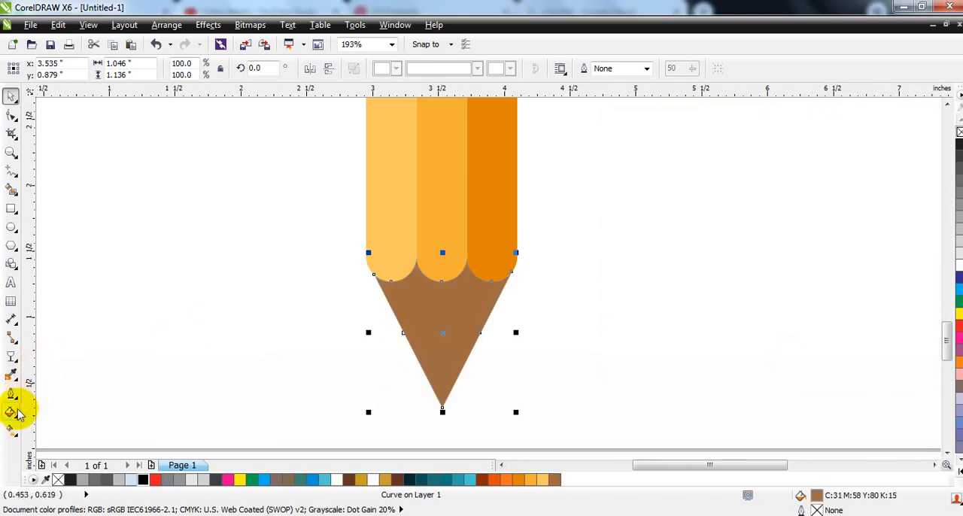
Step: Apply a horizontal linear gradient across the cone, brown at both edges with a light peach colour in the middle
{"action": "left_click", "coordinate": [11, 431]}
{"action": "left_click_drag", "start_coordinate": [400, 322], "coordinate": [487, 318]}
{"action": "mouse_move", "coordinate": [555, 478]}
{"action": "left_mouse_down"}
{"action": "mouse_move", "coordinate": [553, 440]}
{"action": "mouse_move", "coordinate": [488, 319]}
{"action": "left_mouse_up"}
{"action": "left_click", "coordinate": [958, 471]}
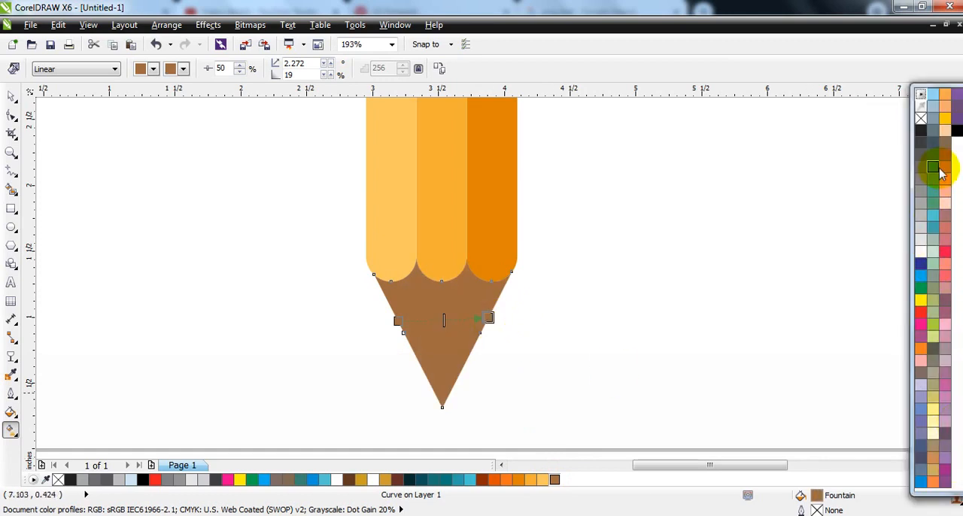
{"action": "left_click_drag", "start_coordinate": [449, 327], "coordinate": [408, 322]}
{"action": "left_click", "coordinate": [395, 322]}
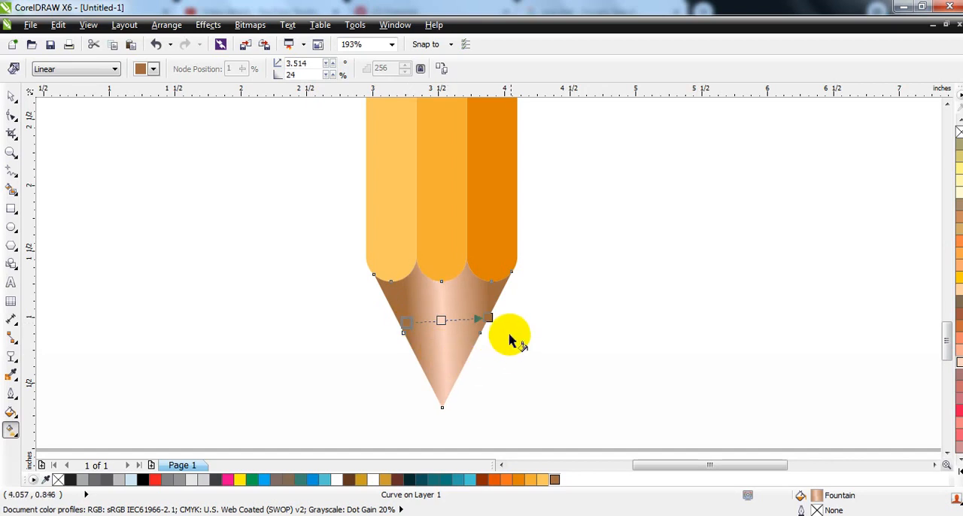
{"action": "left_click_drag", "start_coordinate": [489, 319], "coordinate": [483, 320]}
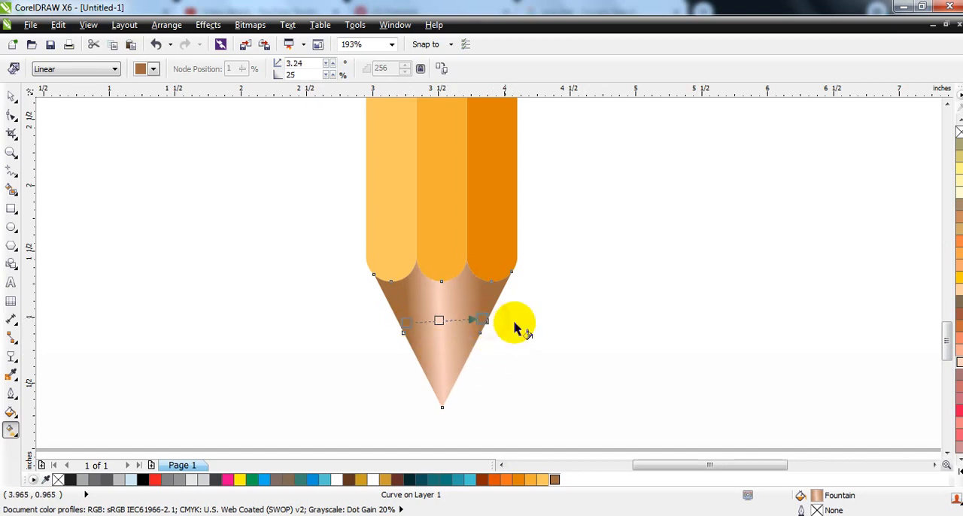
Step: Draw a black, outline-free rectangle about 0.45 by 0.32 inches over the cone's tip and PowerClip it inside the cone
{"action": "left_click", "coordinate": [11, 210]}
{"action": "left_click_drag", "start_coordinate": [479, 429], "coordinate": [412, 380]}
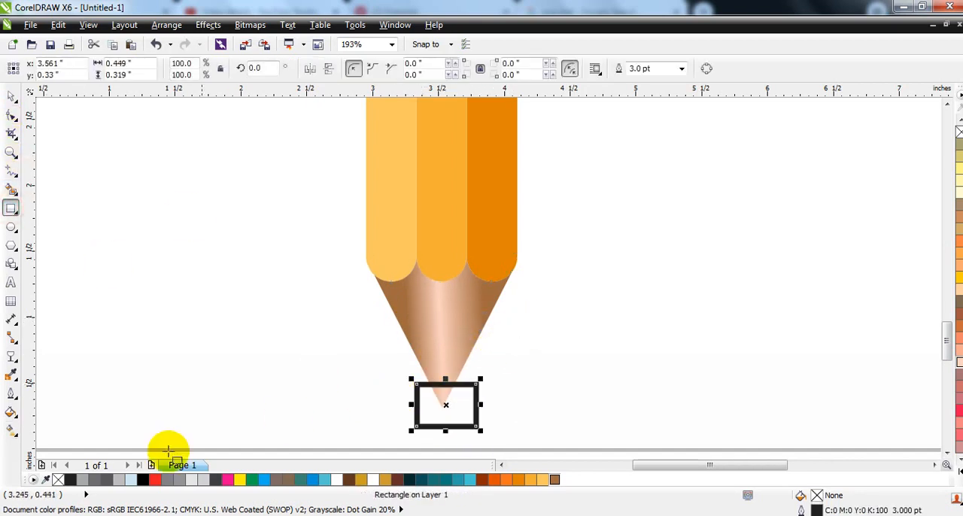
{"action": "left_click", "coordinate": [143, 479]}
{"action": "right_click", "coordinate": [959, 133]}
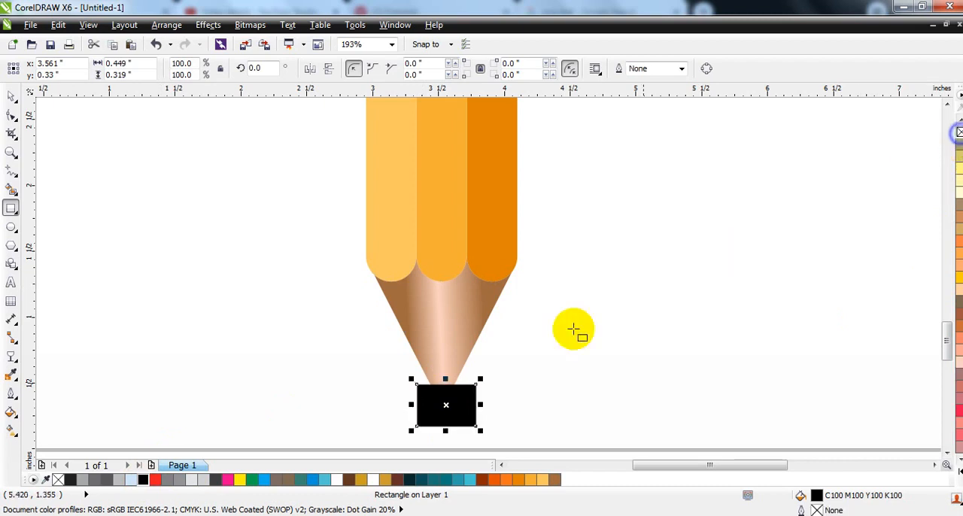
{"action": "key", "text": "w"}
{"action": "left_click", "coordinate": [429, 350]}
{"action": "left_click", "coordinate": [608, 333]}
Step: Draw a circle about 2.13 inches in diameter overlapping the left side of the dark teal band
{"action": "key", "text": "F3"}
{"action": "key", "text": "F3"}
{"action": "key", "text": "F3"}
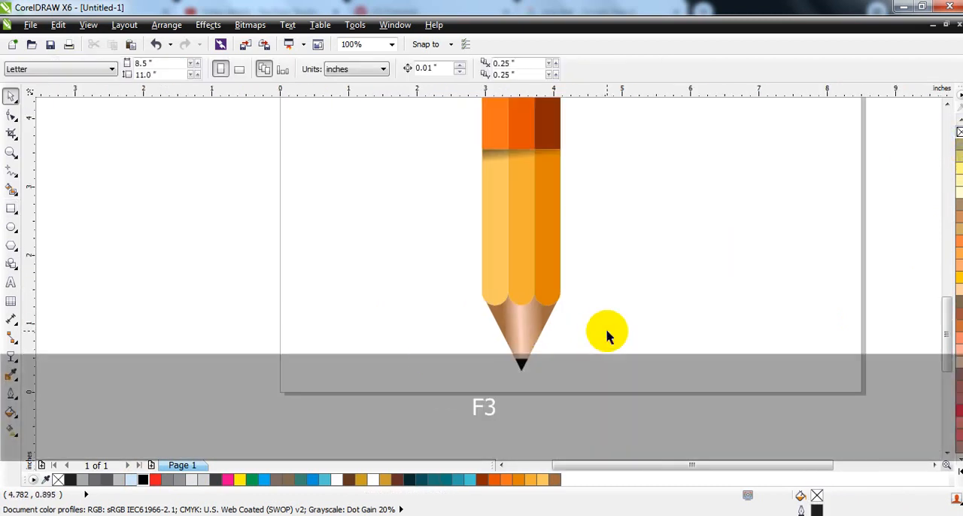
{"action": "left_click_drag", "start_coordinate": [604, 358], "coordinate": [535, 136]}
{"action": "key", "text": "shift+F2"}
{"action": "key", "text": "Escape"}
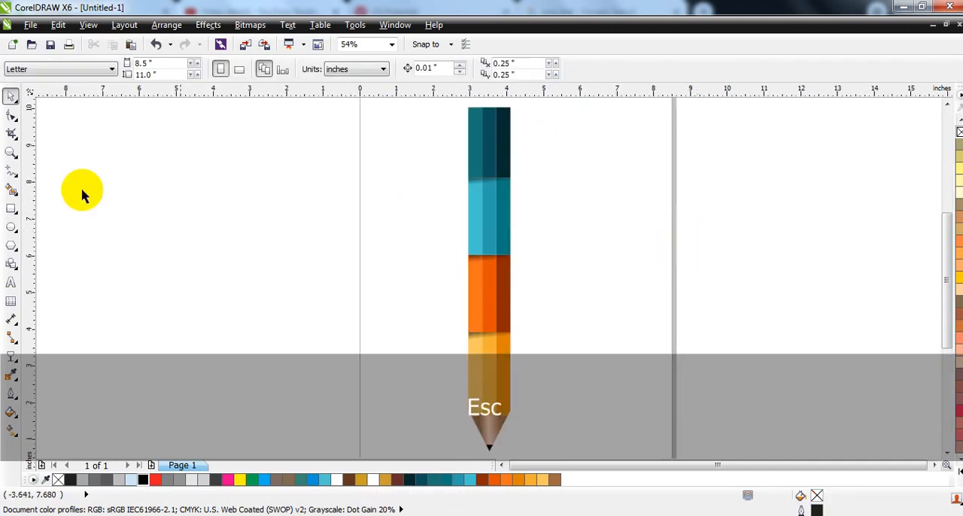
{"action": "left_click", "coordinate": [12, 226]}
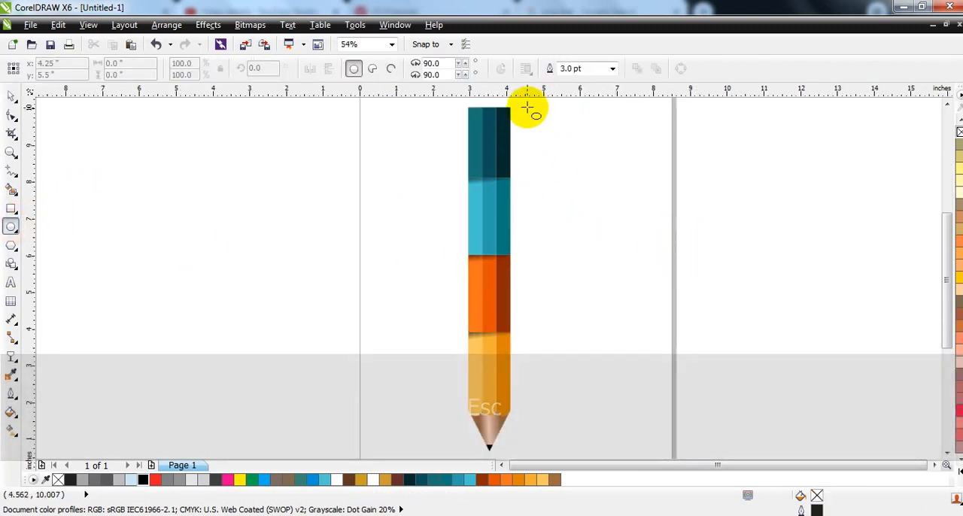
{"action": "left_click_drag", "start_coordinate": [423, 108], "coordinate": [465, 184]}
Step: Centre the circle horizontally on the bars, scale it to about 1.92 inches and shift it left to x 3.175 inches
{"action": "left_click", "coordinate": [11, 96]}
{"action": "left_click", "coordinate": [493, 146], "text": "shift"}
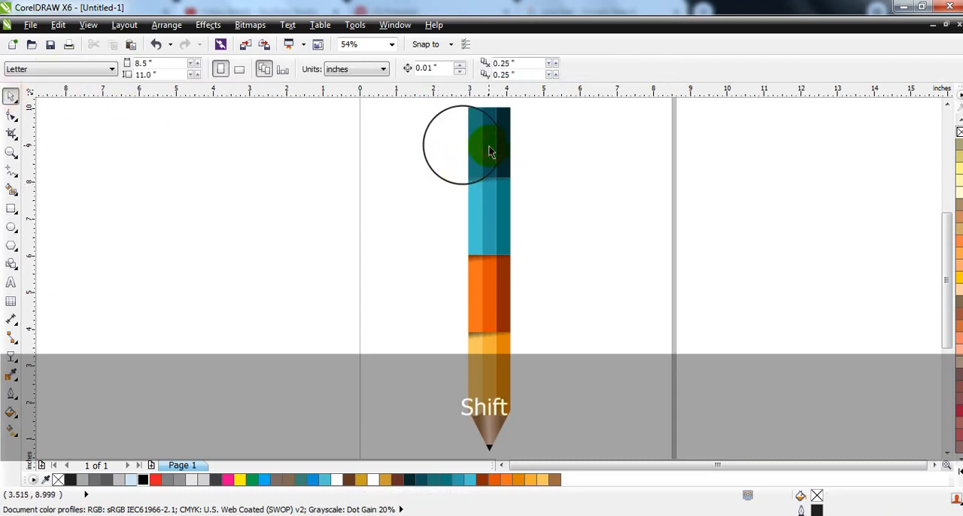
{"action": "left_click", "coordinate": [494, 140], "text": "shift"}
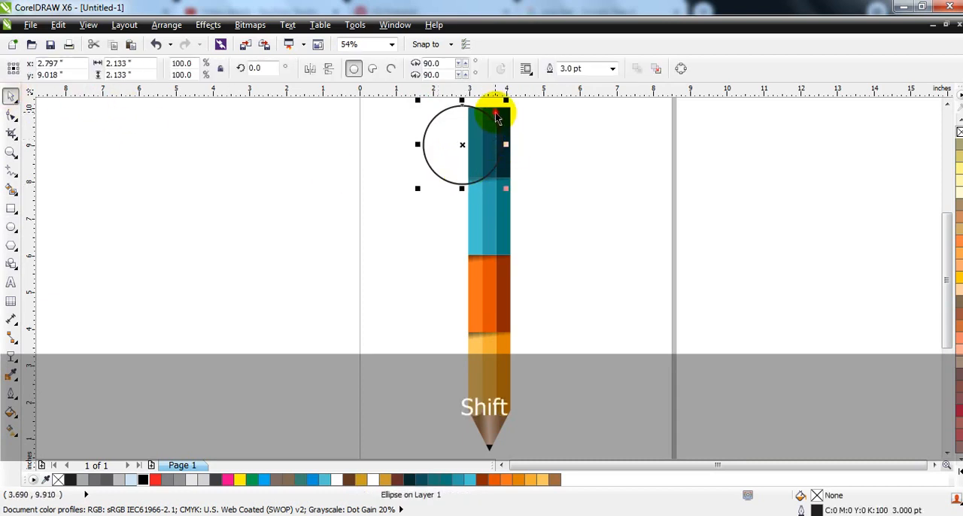
{"action": "left_click", "coordinate": [497, 118], "text": "shift"}
{"action": "key", "text": "c"}
{"action": "key", "text": "Escape"}
{"action": "left_click", "coordinate": [525, 134]}
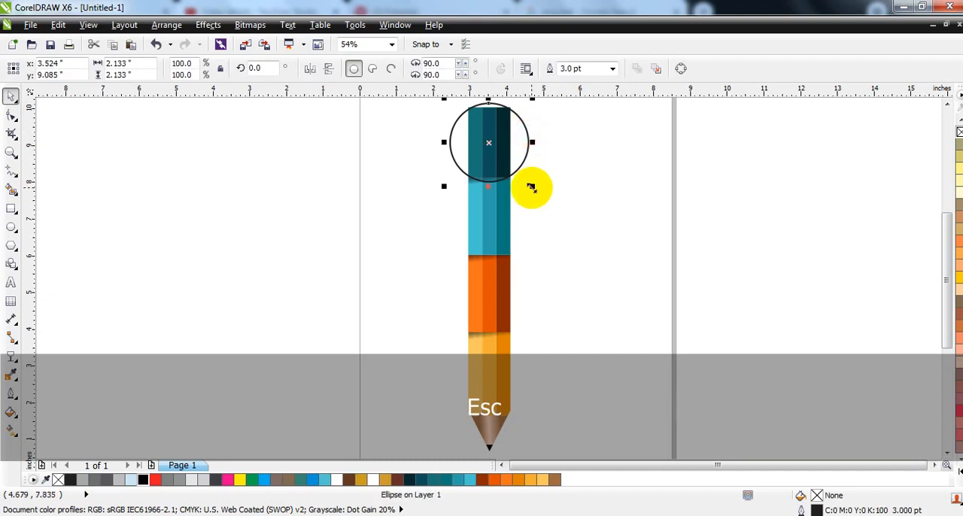
{"action": "left_click_drag", "start_coordinate": [531, 187], "coordinate": [526, 187]}
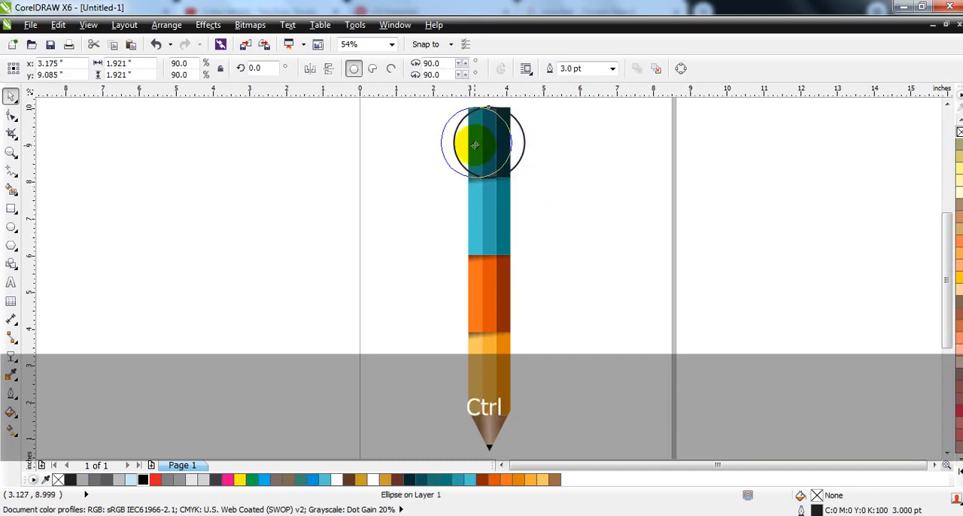
{"action": "left_click_drag", "start_coordinate": [475, 144], "coordinate": [475, 143]}
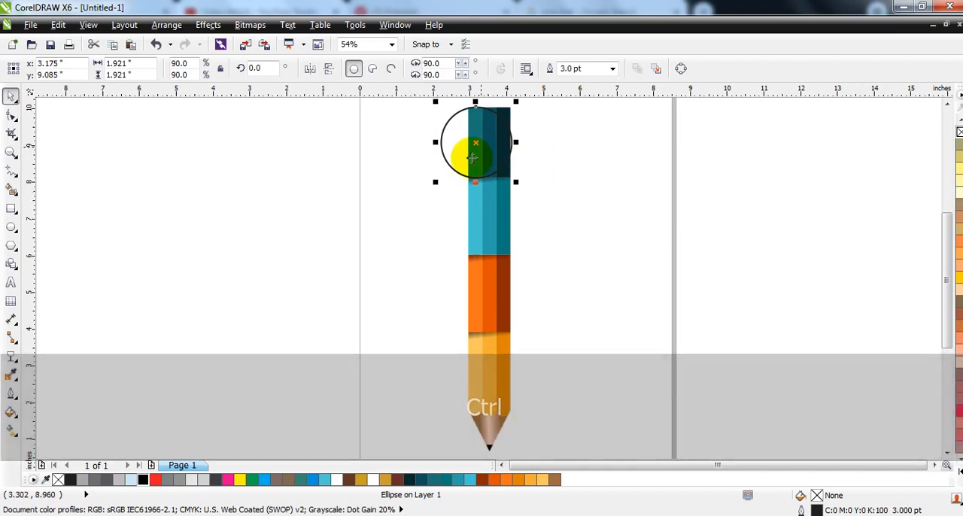
Step: Smart-fill the part of the circle protruding left of the dark teal band and delete the original circle
{"action": "left_click", "coordinate": [12, 191]}
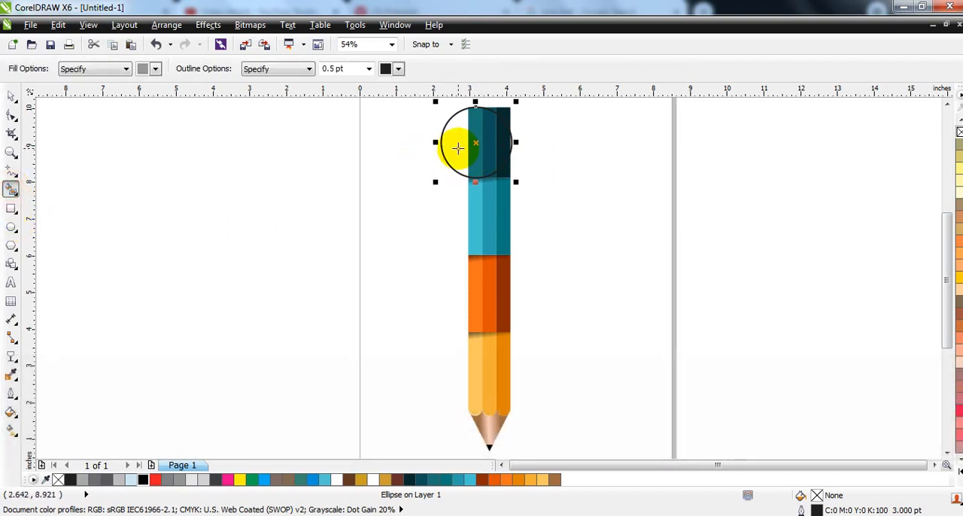
{"action": "left_click", "coordinate": [12, 96]}
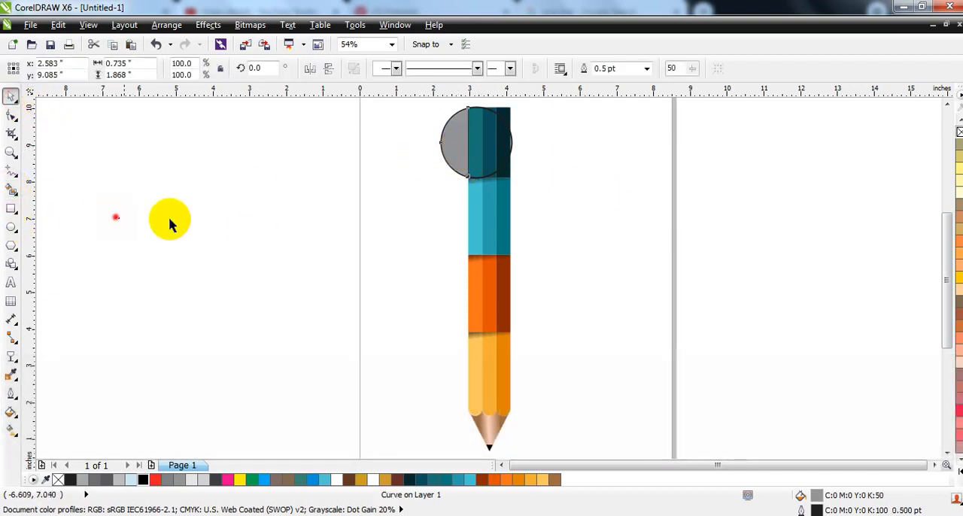
{"action": "left_click", "coordinate": [494, 167]}
{"action": "key", "text": "Delete"}
Step: Duplicate the grey half-circle, mirror it horizontally and fit it to the right edge of the light blue band, slightly enlarged
{"action": "left_click", "coordinate": [458, 146]}
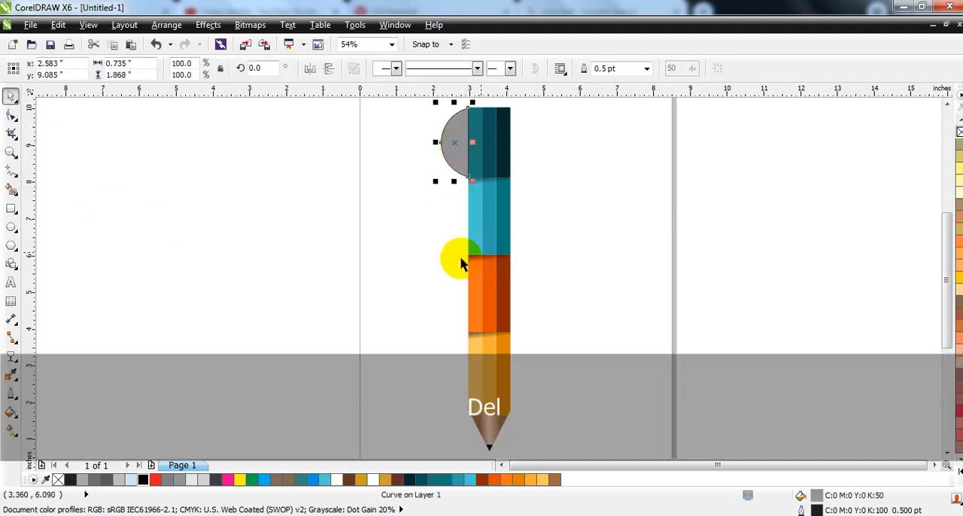
{"action": "key", "text": "KP_Add"}
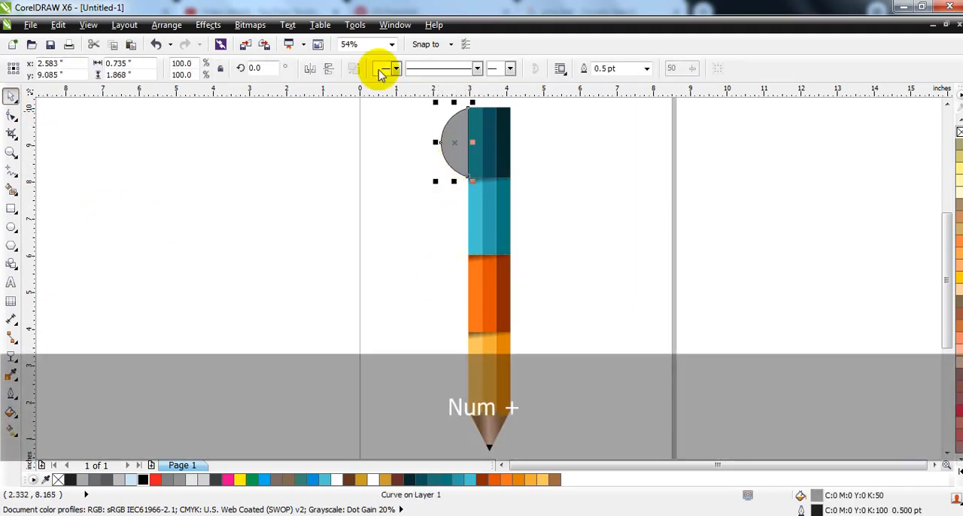
{"action": "left_click", "coordinate": [309, 68]}
{"action": "left_click_drag", "start_coordinate": [466, 152], "coordinate": [543, 212]}
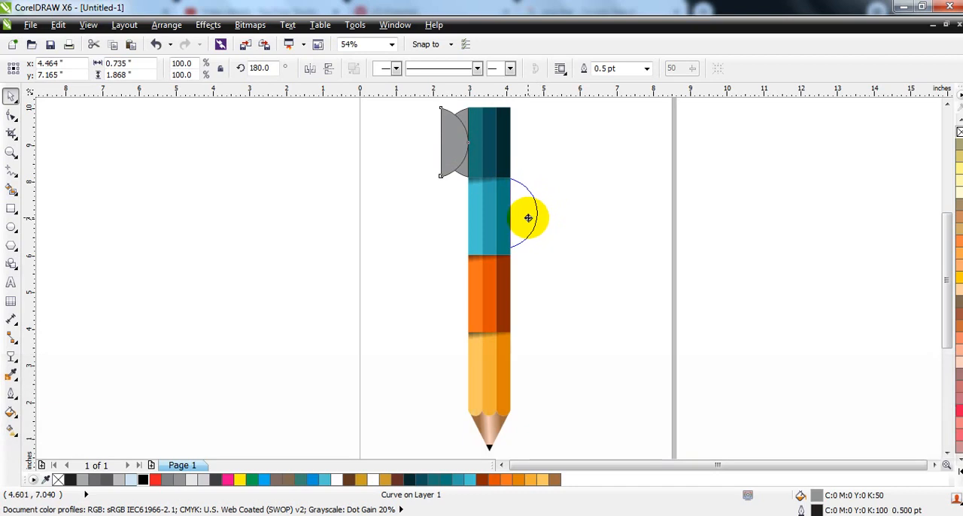
{"action": "left_click_drag", "start_coordinate": [527, 217], "coordinate": [527, 218]}
{"action": "left_click_drag", "start_coordinate": [538, 249], "coordinate": [546, 262]}
Step: Copy the half-circles to the left of the orange band and the right of the yellow band, enlarging them to match the bands
{"action": "left_click_drag", "start_coordinate": [443, 144], "coordinate": [445, 294]}
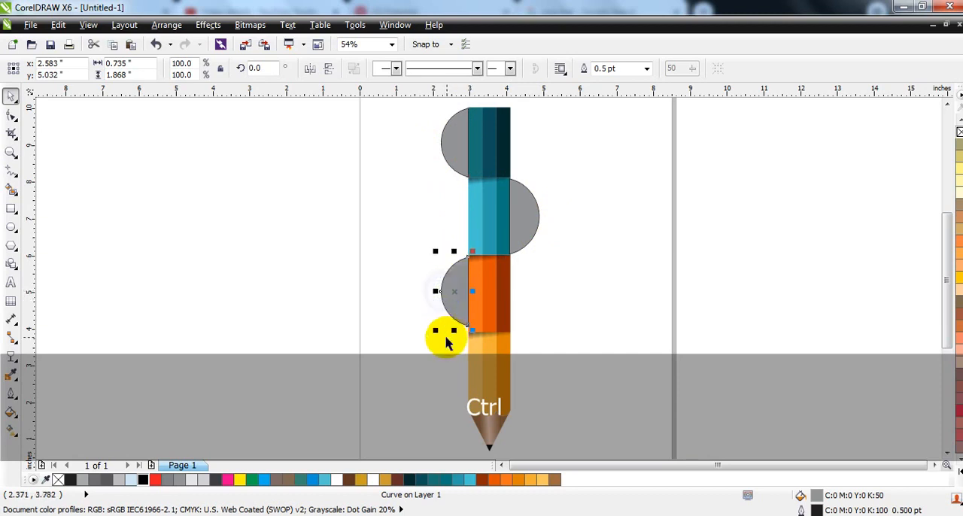
{"action": "left_click_drag", "start_coordinate": [437, 332], "coordinate": [525, 369]}
{"action": "left_click_drag", "start_coordinate": [544, 410], "coordinate": [552, 417]}
Step: Fill the half-circle beside the yellow band with a linear gradient from dark orange at the band to light yellow-orange outside
{"action": "left_click", "coordinate": [519, 479]}
{"action": "key", "text": "g"}
{"action": "left_click_drag", "start_coordinate": [498, 381], "coordinate": [525, 380]}
{"action": "left_click", "coordinate": [548, 479]}
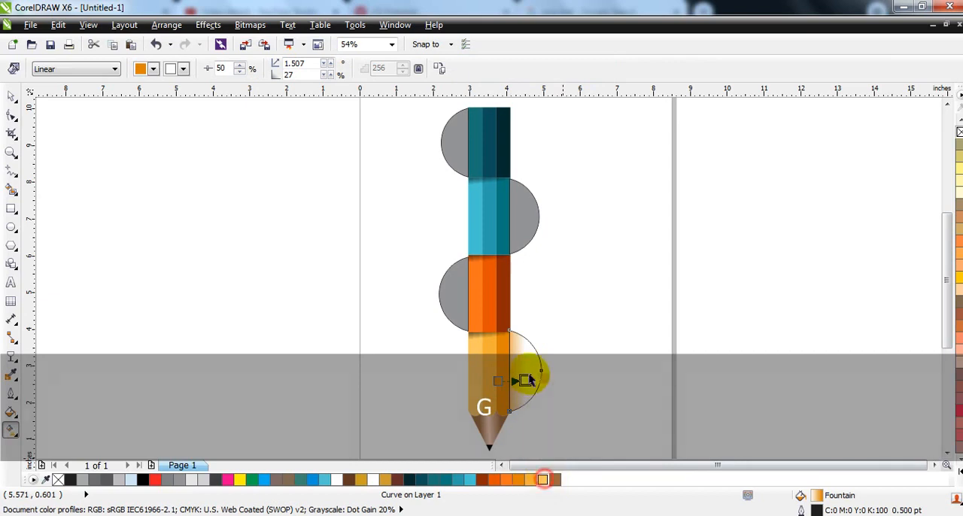
Step: Fill the half-circle beside the orange band with a linear gradient from dark red-brown at the band to bright orange outside
{"action": "left_click", "coordinate": [451, 303]}
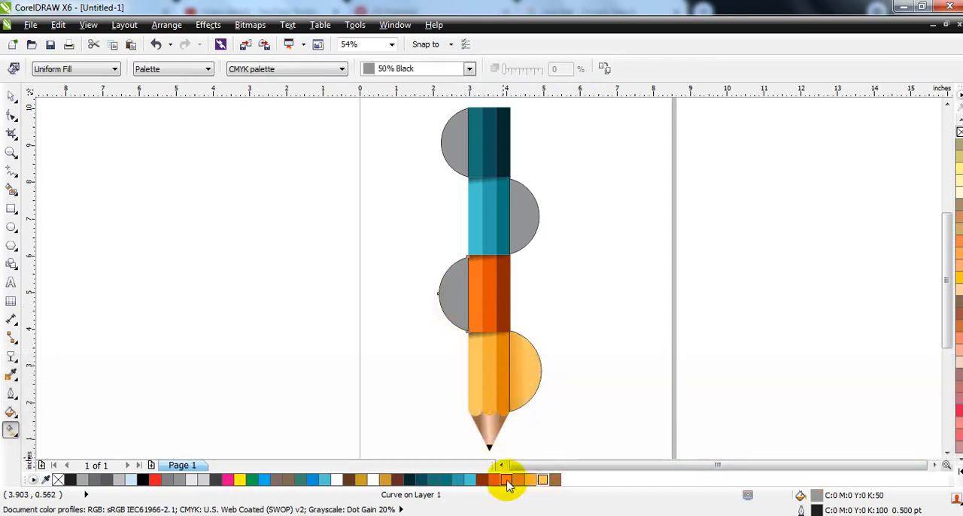
{"action": "left_click", "coordinate": [482, 479]}
{"action": "left_click_drag", "start_coordinate": [485, 307], "coordinate": [444, 305]}
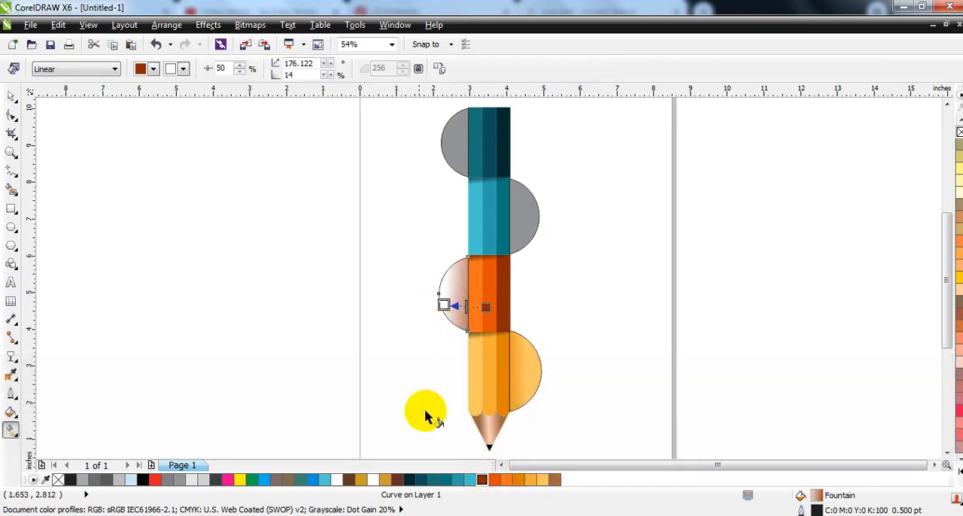
{"action": "left_click_drag", "start_coordinate": [507, 480], "coordinate": [443, 305]}
Step: Fill the half-circle beside the light blue band with a linear gradient from near-black teal at the band to teal outside
{"action": "left_click", "coordinate": [511, 225]}
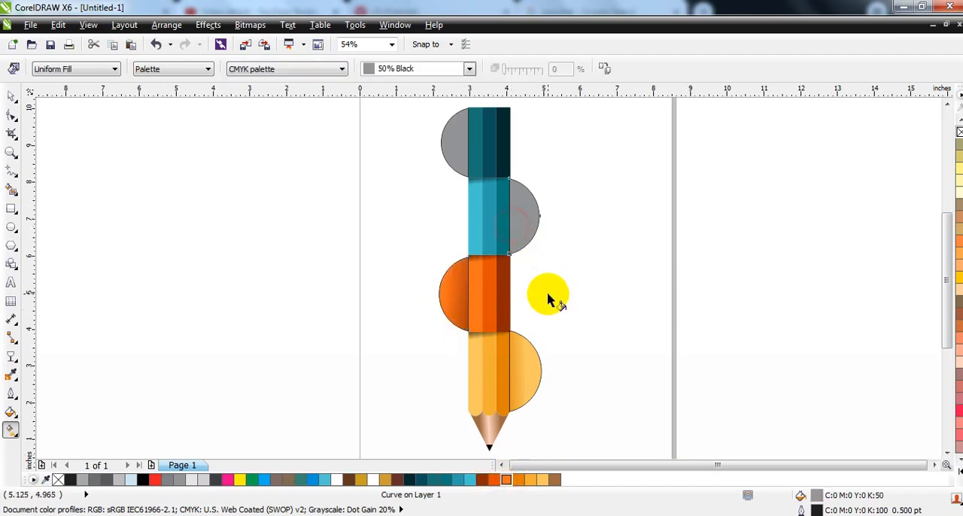
{"action": "double_click", "coordinate": [410, 480]}
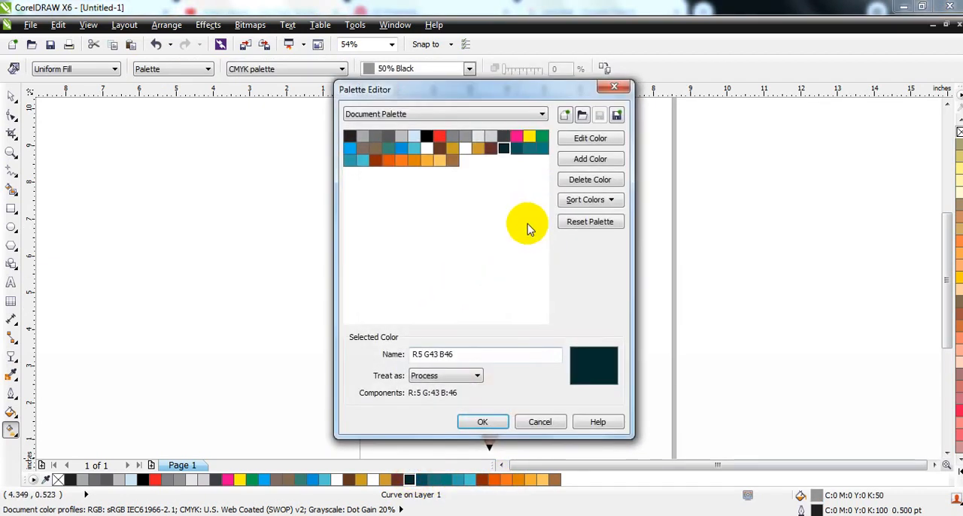
{"action": "left_click", "coordinate": [555, 421]}
{"action": "left_click_drag", "start_coordinate": [543, 226], "coordinate": [537, 219]}
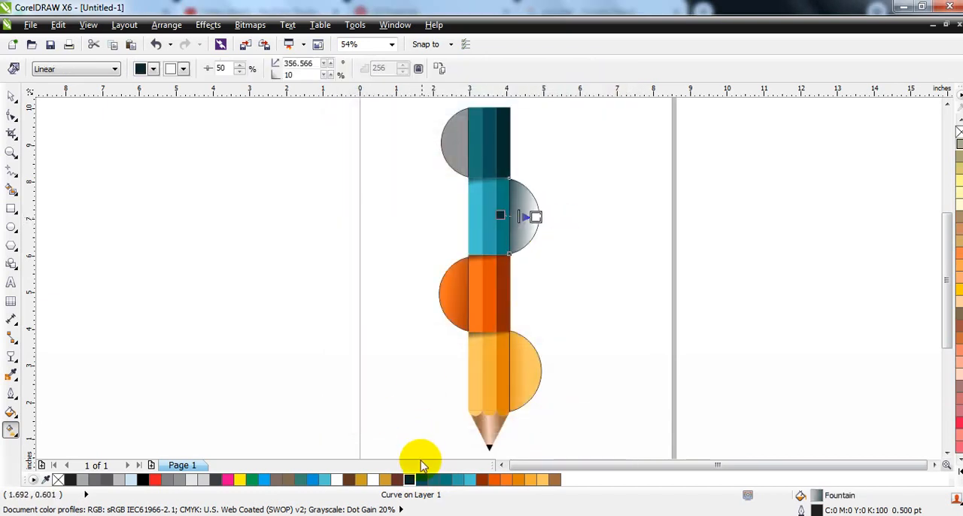
{"action": "left_click_drag", "start_coordinate": [430, 480], "coordinate": [549, 234]}
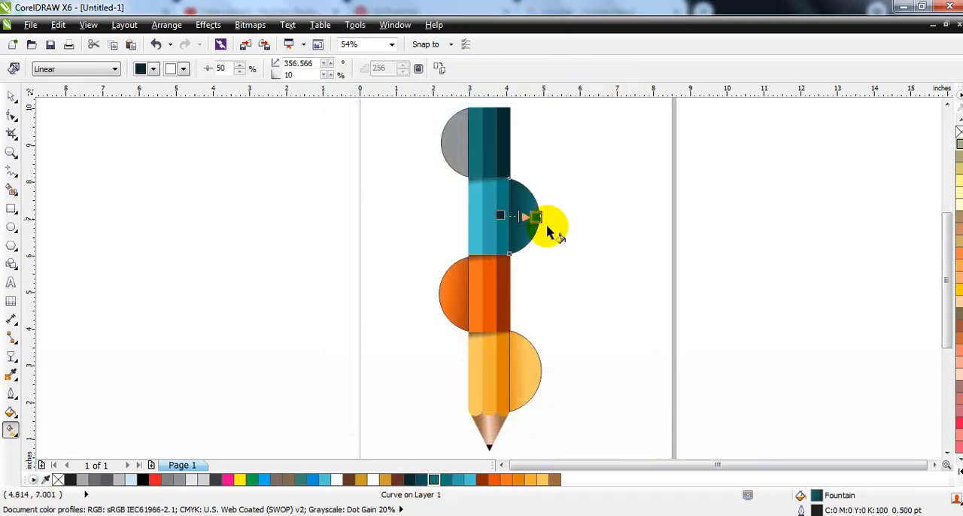
Step: Fill the half-circle beside the top dark teal band with a linear gradient from near-black teal at the band to teal outside
{"action": "left_click", "coordinate": [456, 140]}
{"action": "left_click", "coordinate": [410, 479]}
{"action": "left_click_drag", "start_coordinate": [506, 149], "coordinate": [450, 144]}
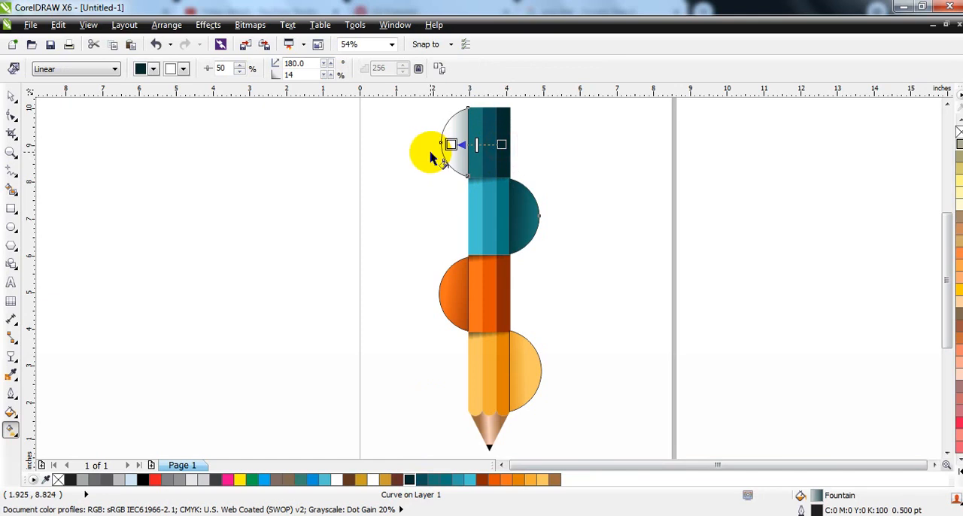
{"action": "left_click_drag", "start_coordinate": [447, 481], "coordinate": [450, 144]}
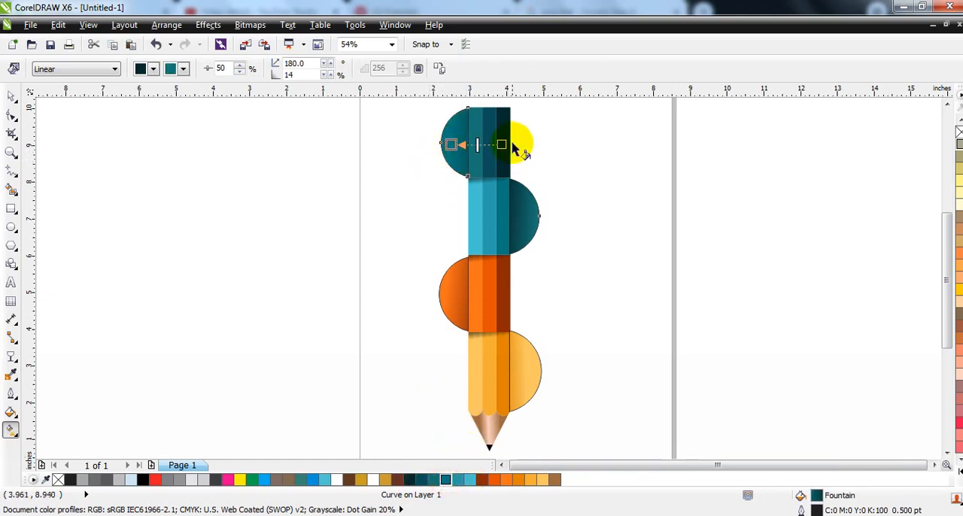
Step: Remove the outlines from all pencil and half-circle objects and preview the drawing full-screen
{"action": "left_click", "coordinate": [11, 96]}
{"action": "left_click", "coordinate": [208, 295]}
{"action": "key", "text": "F3"}
{"action": "left_click_drag", "start_coordinate": [510, 393], "coordinate": [382, 173]}
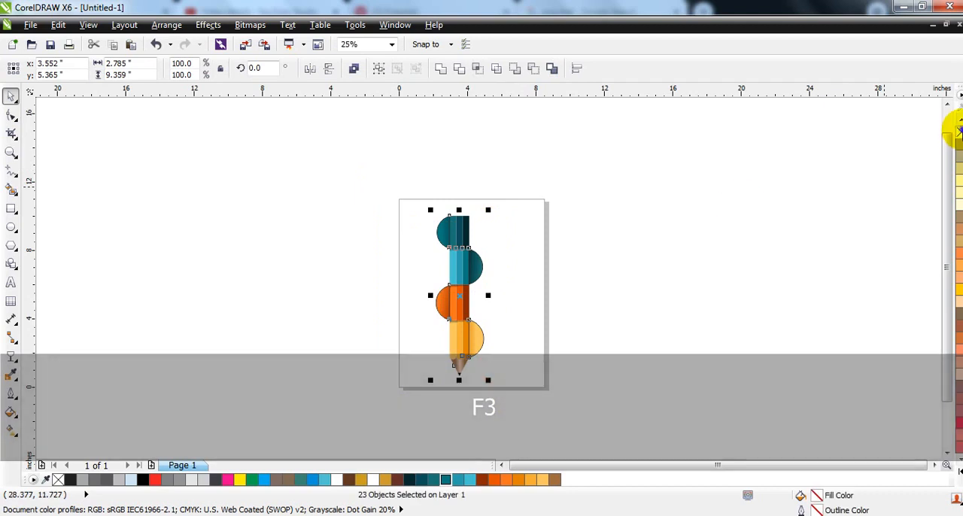
{"action": "key", "text": "shift+F2"}
{"action": "key", "text": "F9"}
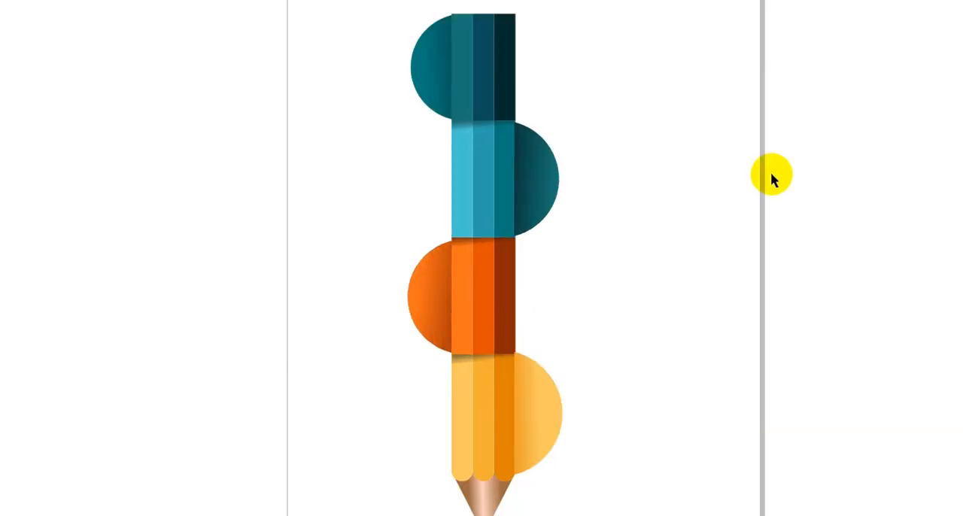
{"action": "left_click", "coordinate": [737, 202]}
{"action": "left_click", "coordinate": [770, 244]}
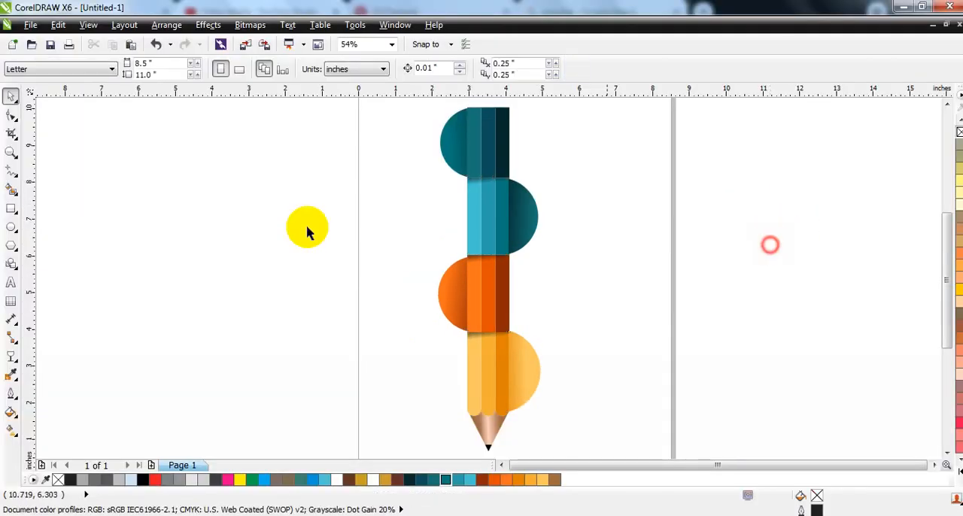
Step: Add artistic text with the numbers 1, 2, 3 and 4 on separate lines in the empty area beside the page
{"action": "left_click", "coordinate": [14, 282]}
{"action": "left_click", "coordinate": [178, 223]}
{"action": "type", "text": "1"}
{"action": "key", "text": "Return"}
{"action": "type", "text": "2"}
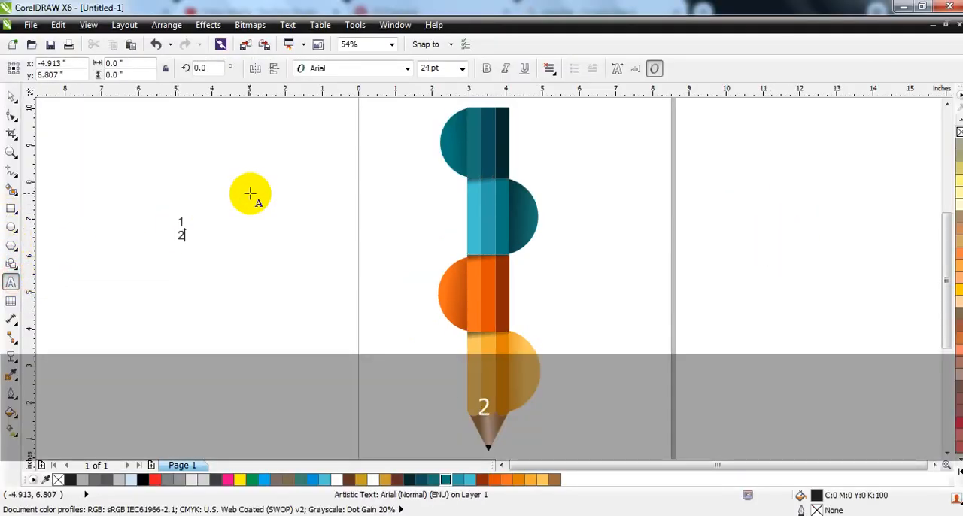
{"action": "left_click", "coordinate": [12, 98]}
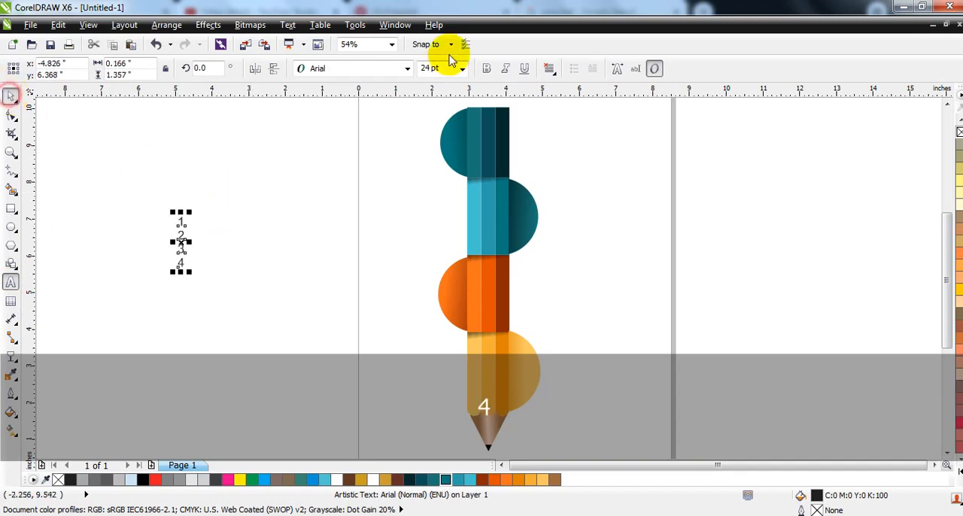
Step: Set the number text in CentraleSans XBold, enlarge it to about 40.6 pt and move it onto the top half-circle
{"action": "left_click", "coordinate": [370, 69]}
{"action": "left_click", "coordinate": [358, 100]}
{"action": "left_click_drag", "start_coordinate": [191, 275], "coordinate": [202, 296]}
{"action": "mouse_move", "coordinate": [183, 255]}
{"action": "left_mouse_down"}
{"action": "mouse_move", "coordinate": [324, 234]}
{"action": "mouse_move", "coordinate": [458, 173]}
{"action": "left_mouse_up"}
{"action": "left_click_drag", "start_coordinate": [462, 207], "coordinate": [477, 232]}
Step: Break the number text apart and place a white 4 on the yellow half-circle and a white 3 on the orange one
{"action": "key", "text": "ctrl"}
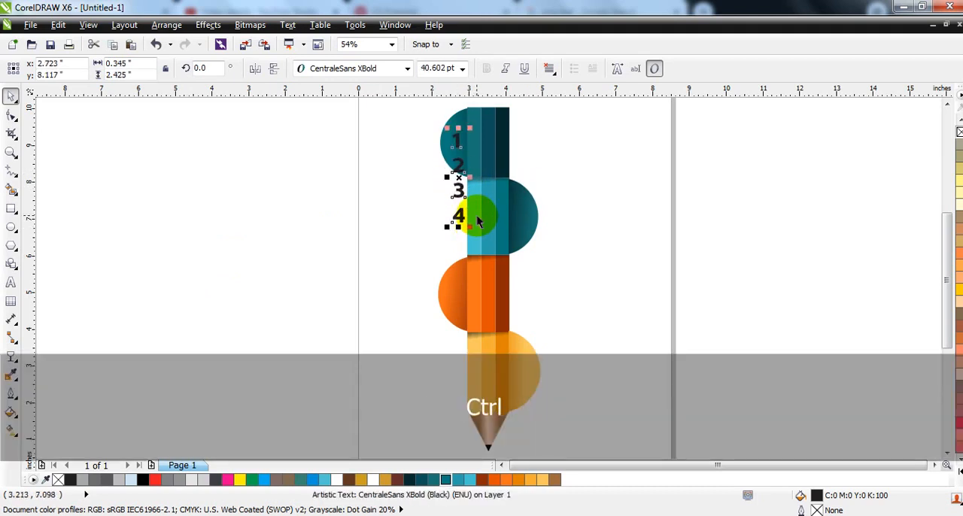
{"action": "left_click_drag", "start_coordinate": [456, 215], "coordinate": [518, 374]}
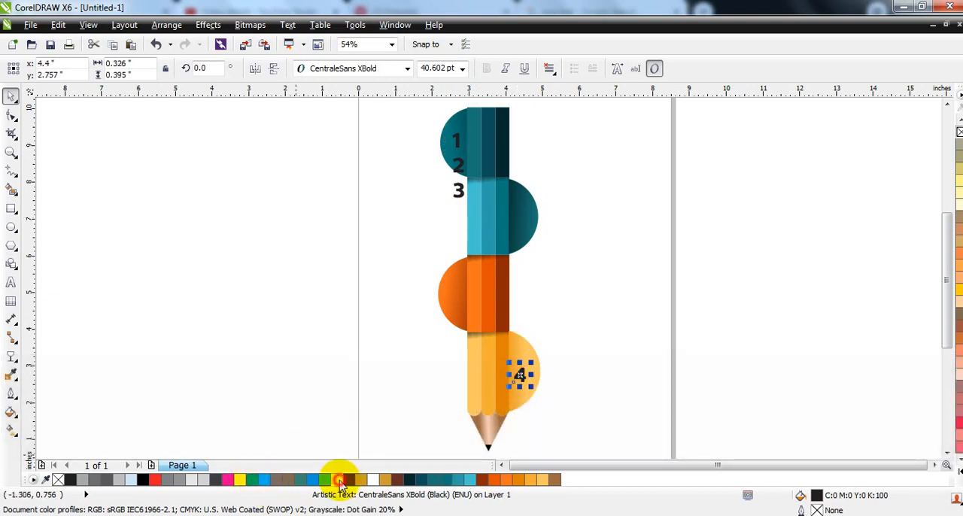
{"action": "left_click", "coordinate": [338, 483]}
{"action": "left_click_drag", "start_coordinate": [458, 191], "coordinate": [470, 285]}
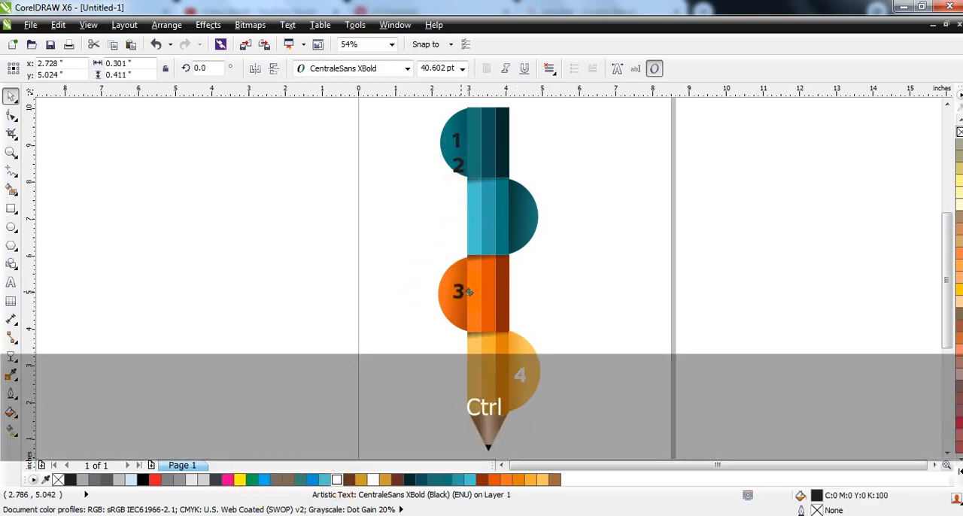
{"action": "left_click", "coordinate": [337, 480]}
Step: Move the 2 onto the half-circle beside the light blue band and colour the 1 and 2 white
{"action": "left_click_drag", "start_coordinate": [458, 165], "coordinate": [524, 215]}
{"action": "left_click", "coordinate": [456, 141], "text": "shift"}
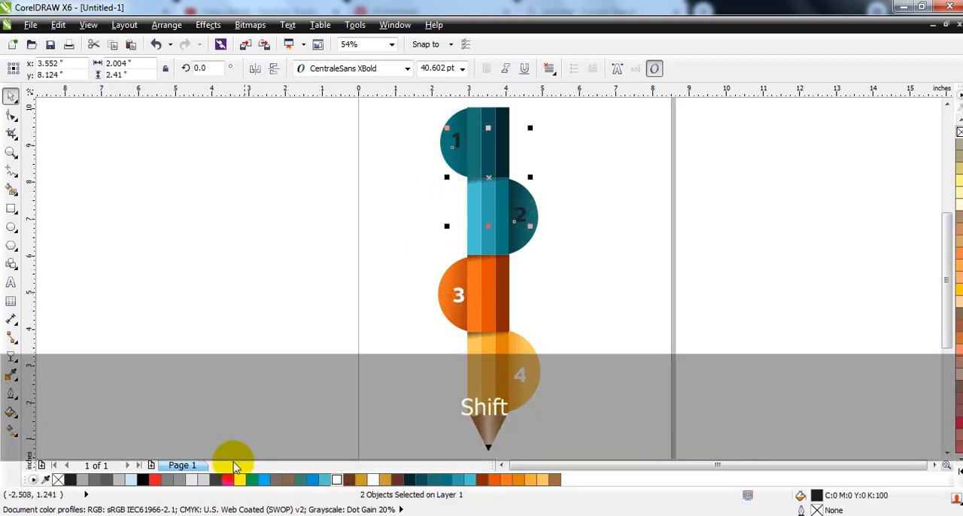
{"action": "left_click", "coordinate": [337, 482]}
{"action": "left_click", "coordinate": [259, 275]}
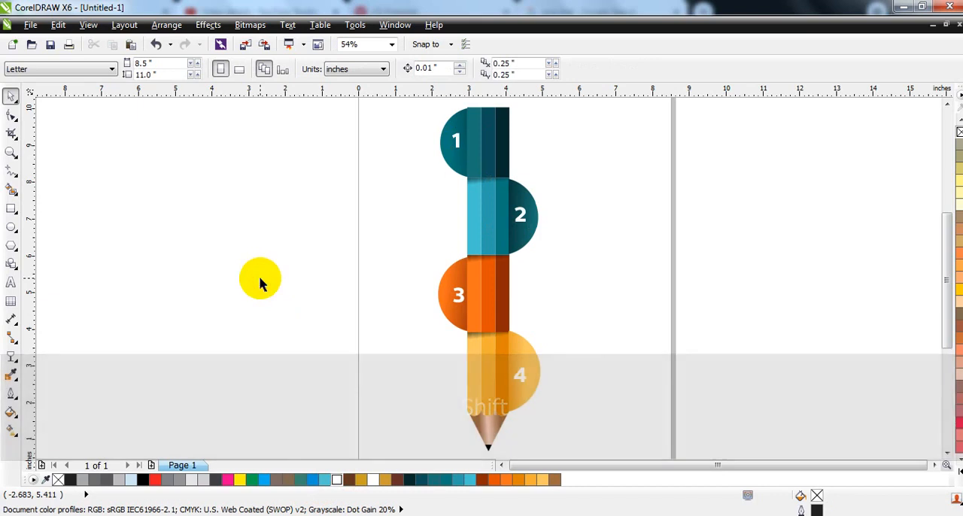
Step: Check the numbered pencil infographic in a full-screen preview fitted to all its objects
{"action": "key", "text": "F3"}
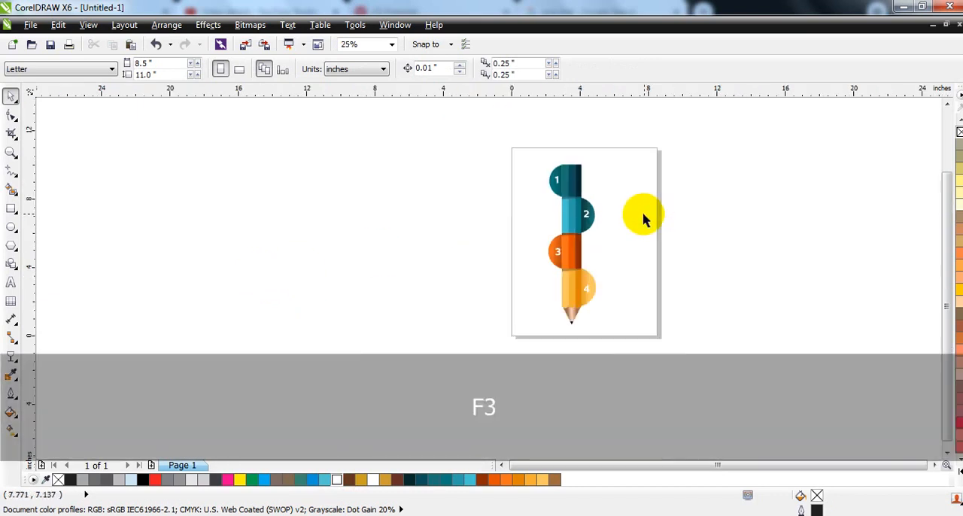
{"action": "left_click_drag", "start_coordinate": [612, 331], "coordinate": [493, 143]}
{"action": "key", "text": "shift+F2"}
{"action": "key", "text": "F9"}
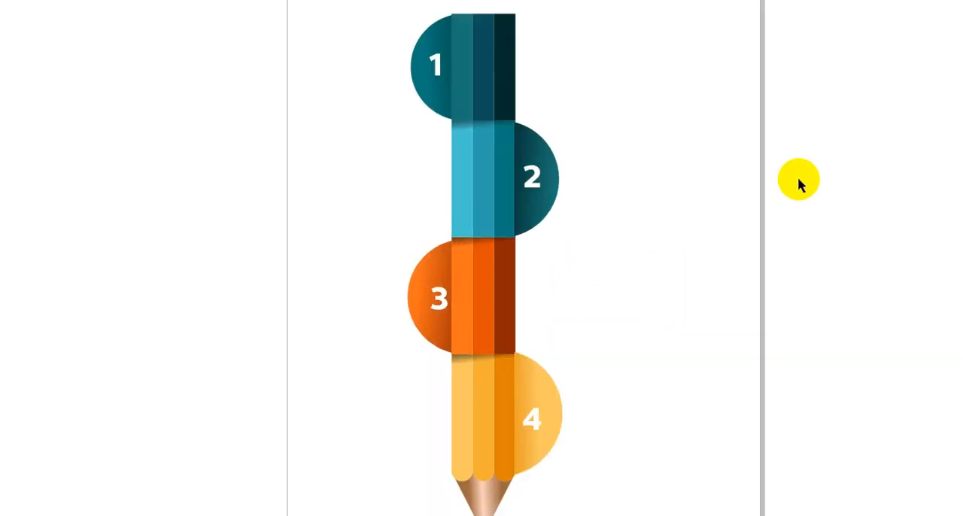